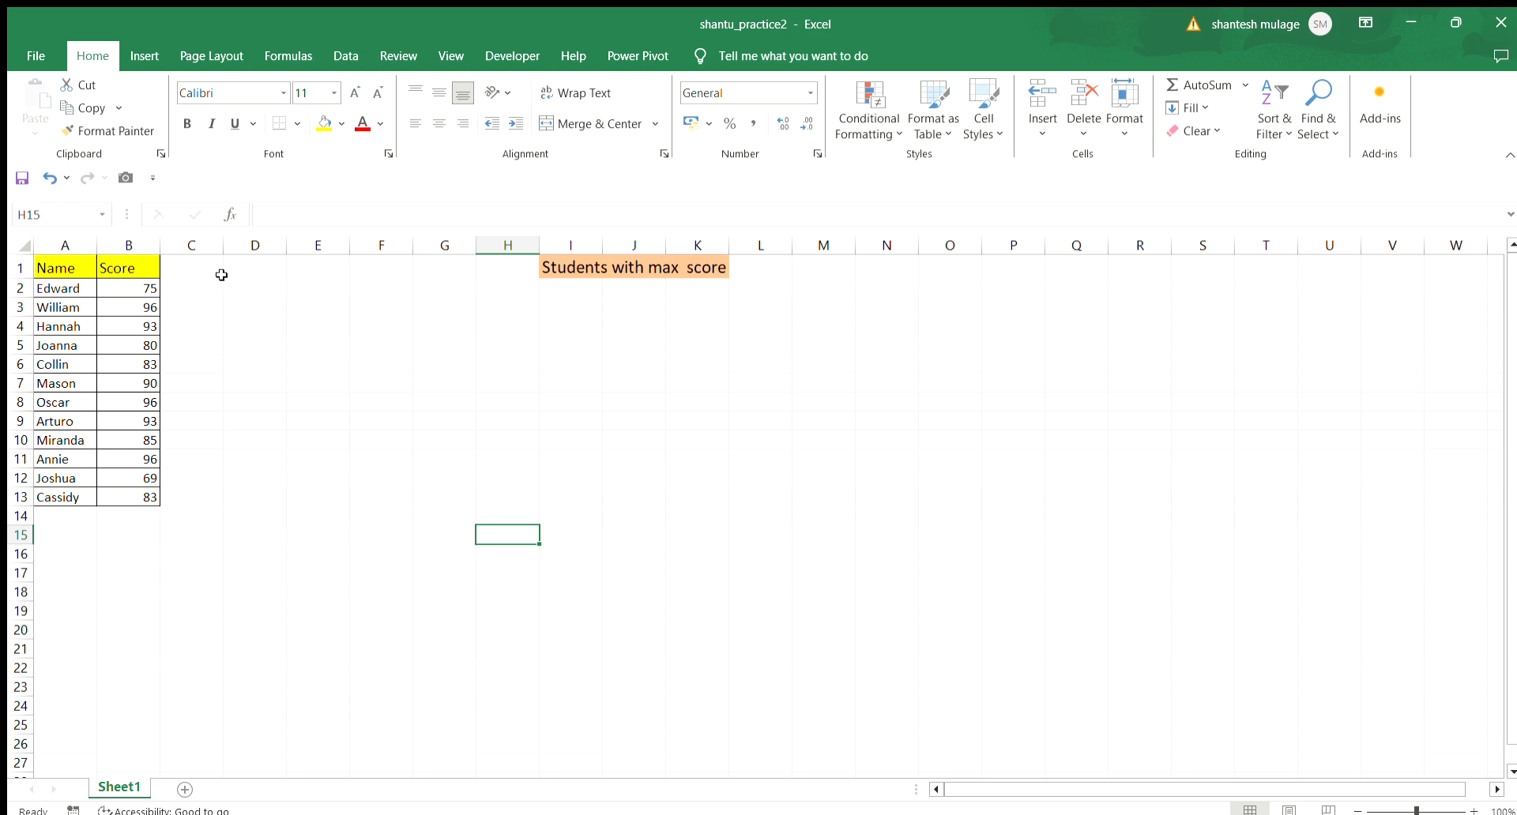
- Enter the header Helper1 in cell C1, beside the Score column
{"action": "left_click", "coordinate": [198, 265]}
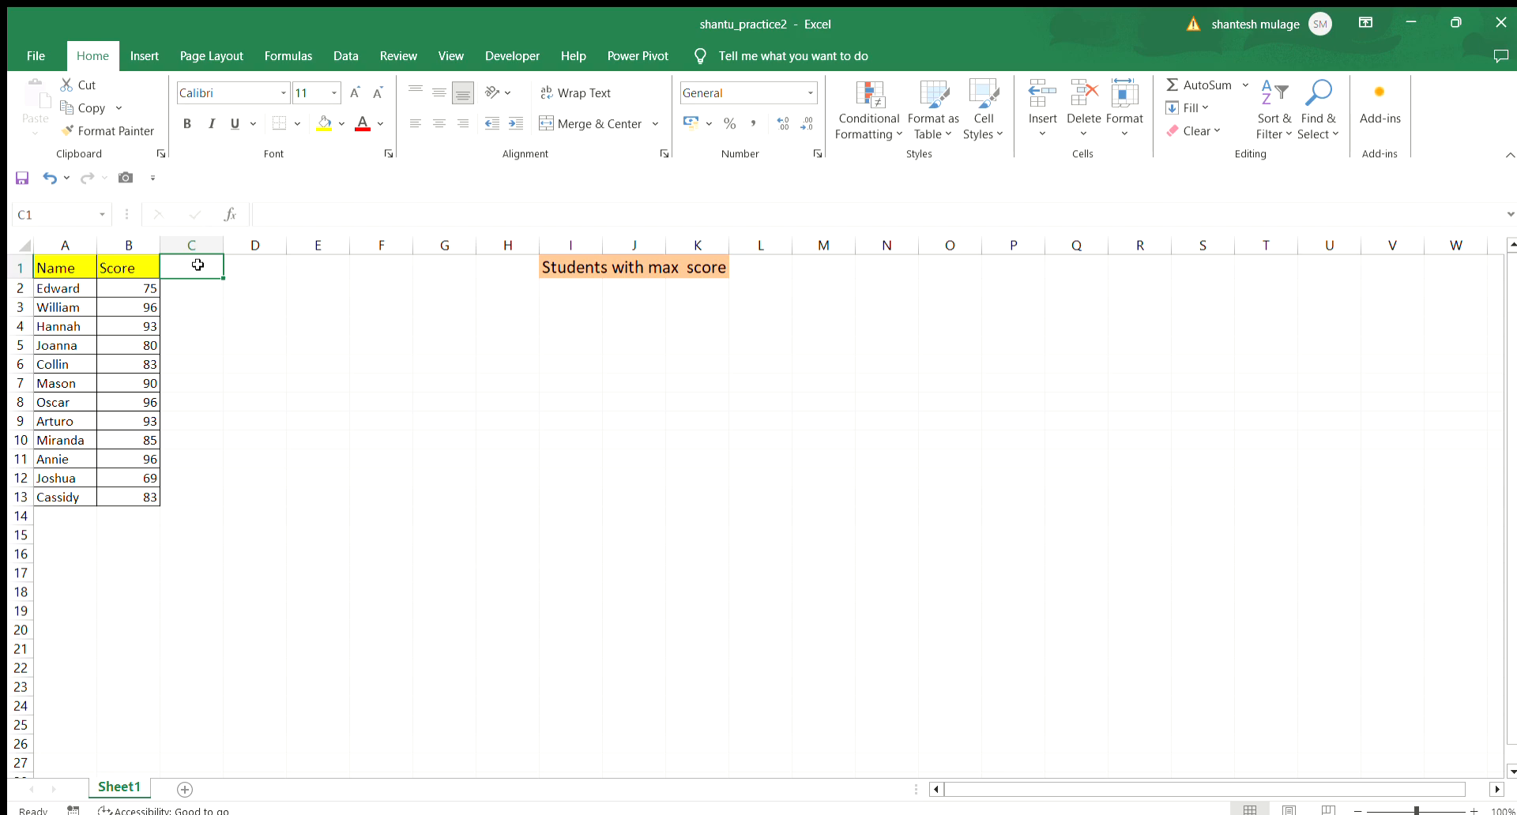
{"action": "type", "text": "H"}
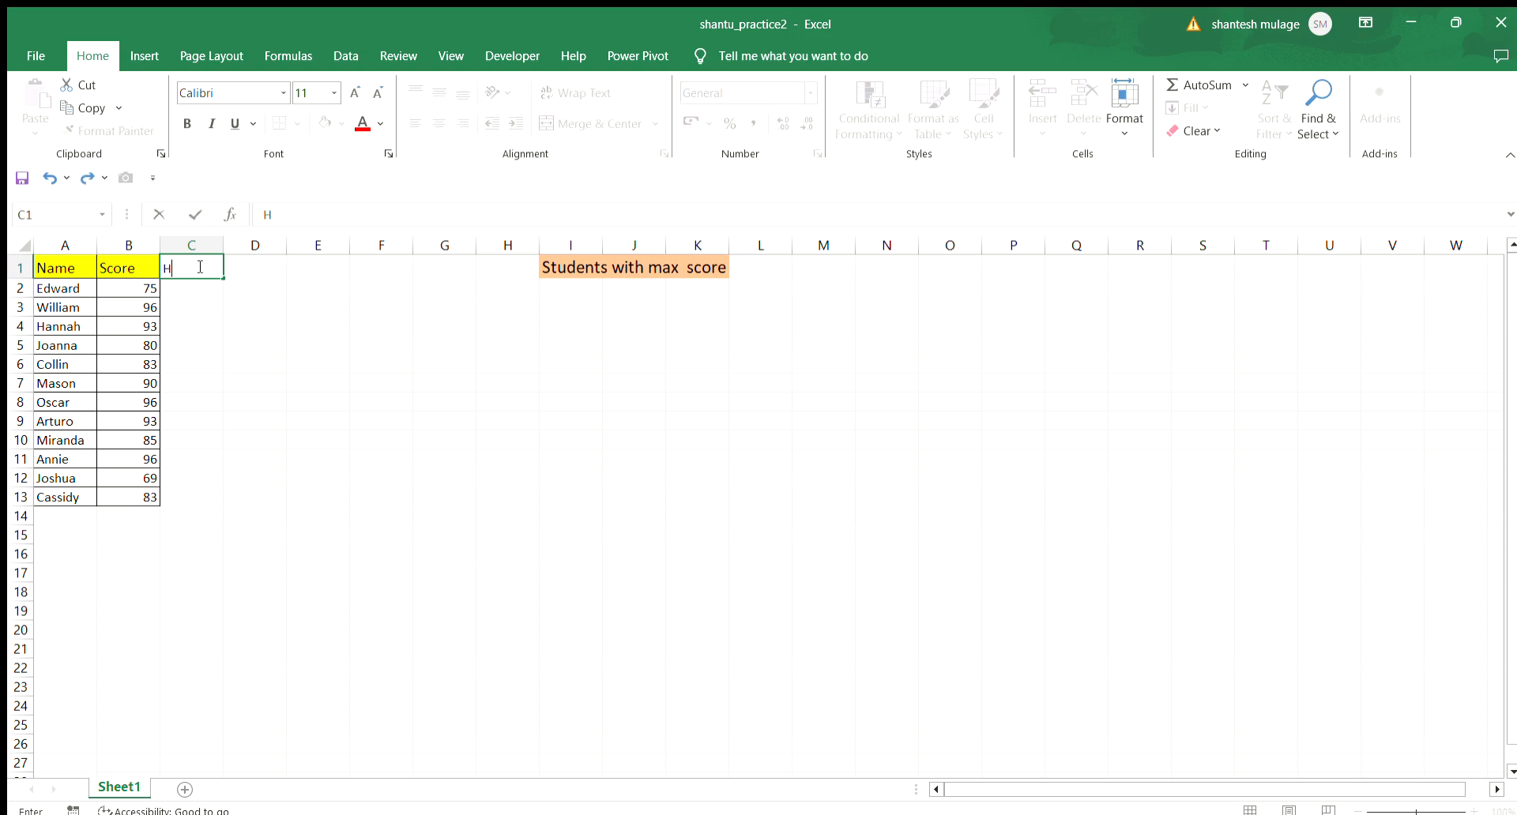
{"action": "type", "text": "elper1"}
{"action": "key", "text": "Return"}
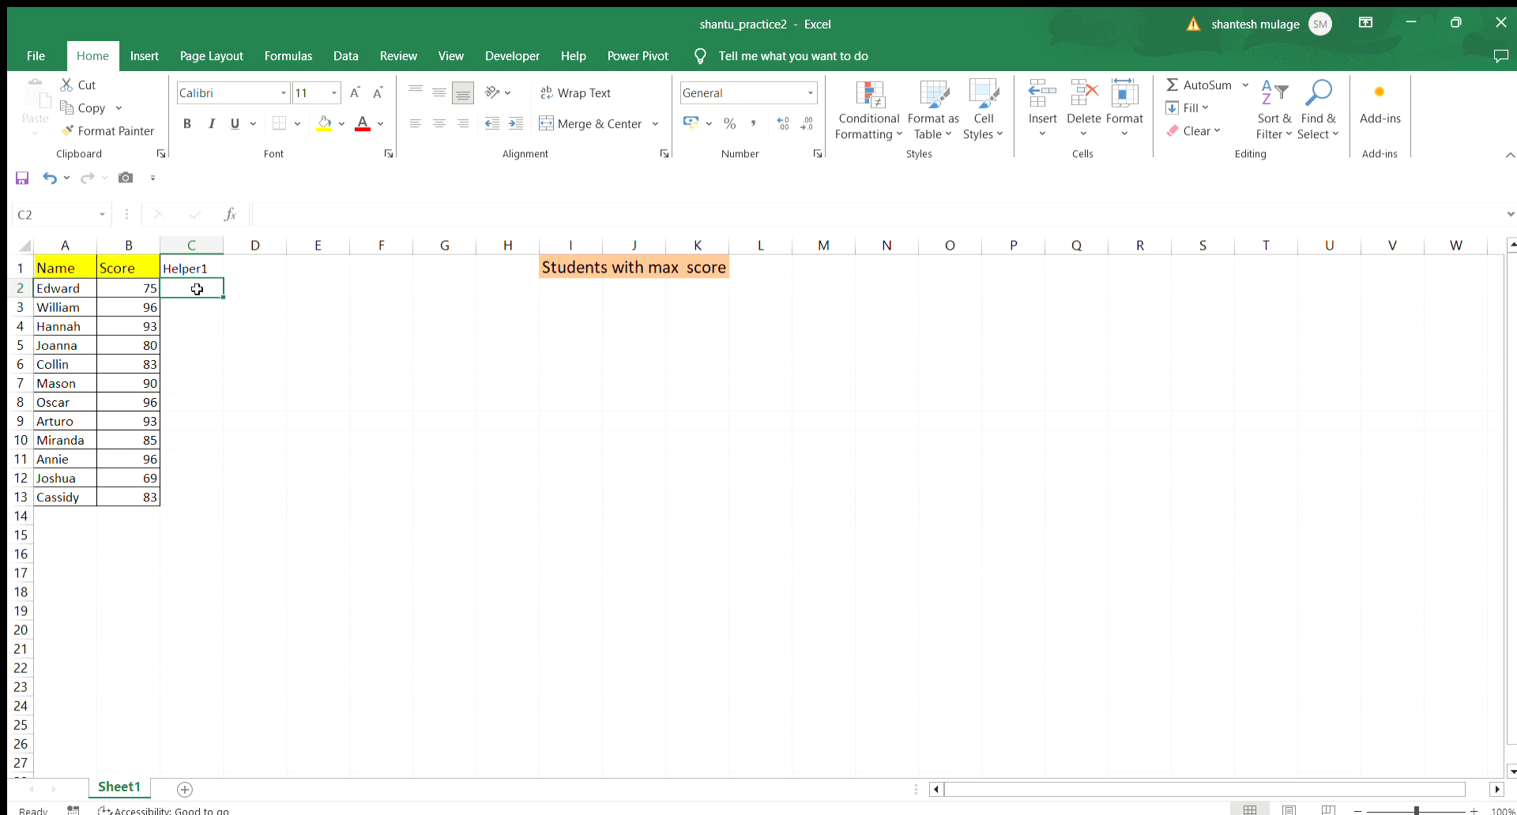
- Begin an IF formula in C2 that tests whether B2 equals MAX($B$2:$B$13), with the range locked as absolute
{"action": "type", "text": "="}
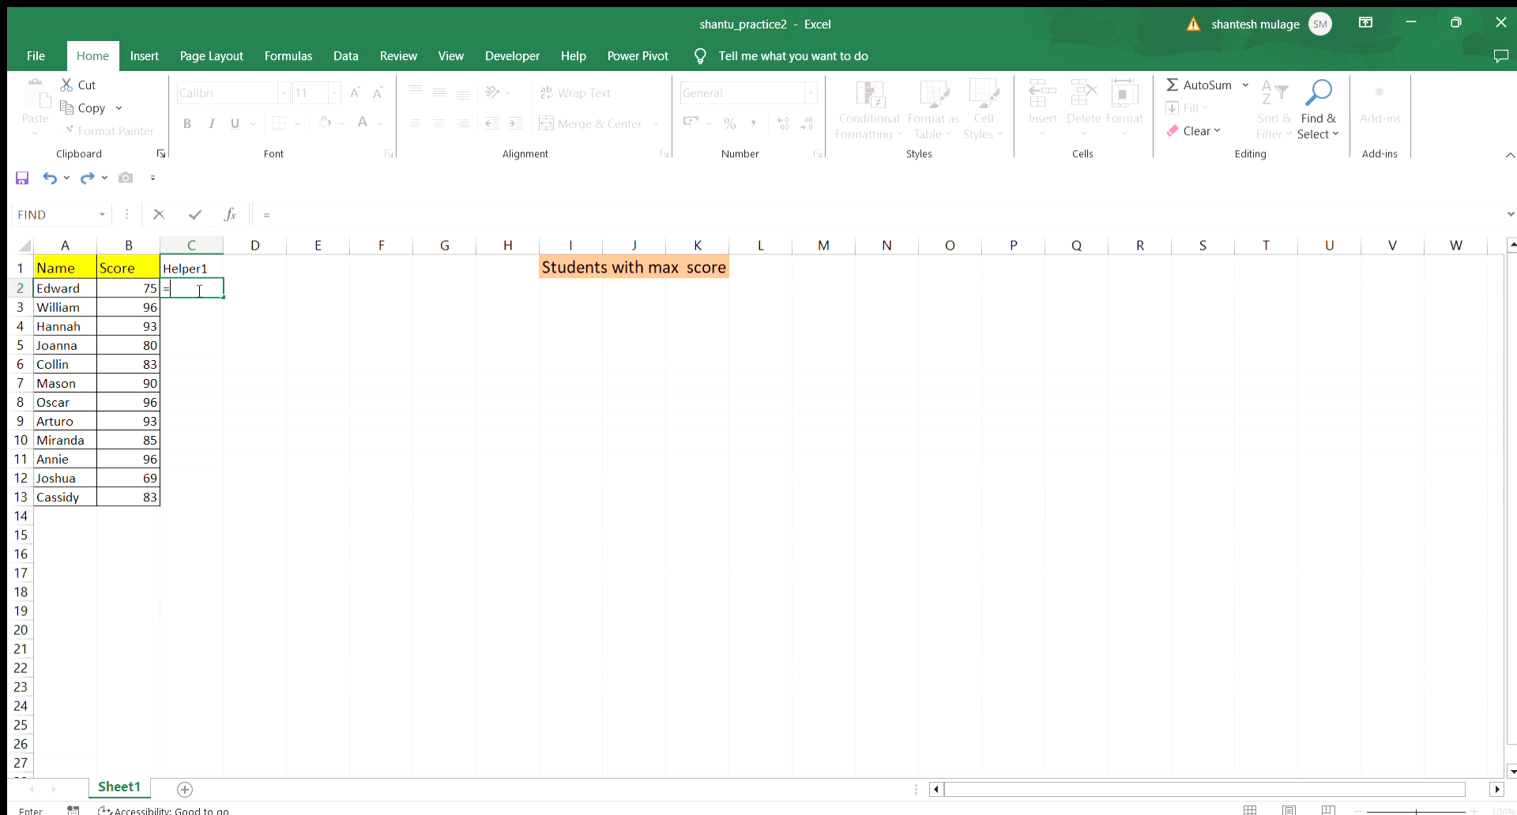
{"action": "type", "text": "if("}
{"action": "left_click", "coordinate": [138, 287]}
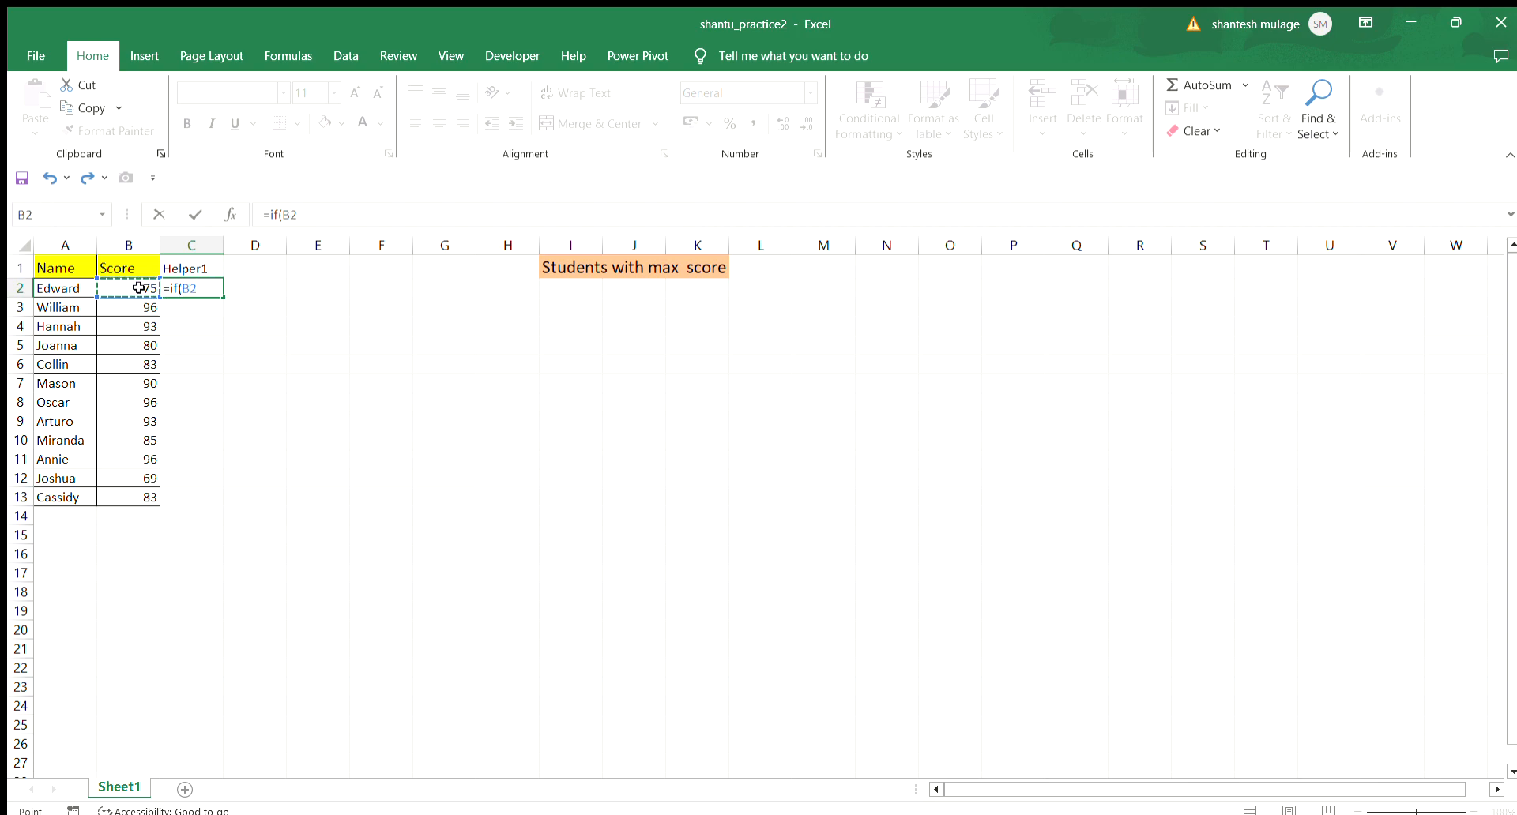
{"action": "type", "text": "=max("}
{"action": "left_click_drag", "start_coordinate": [140, 288], "coordinate": [147, 488]}
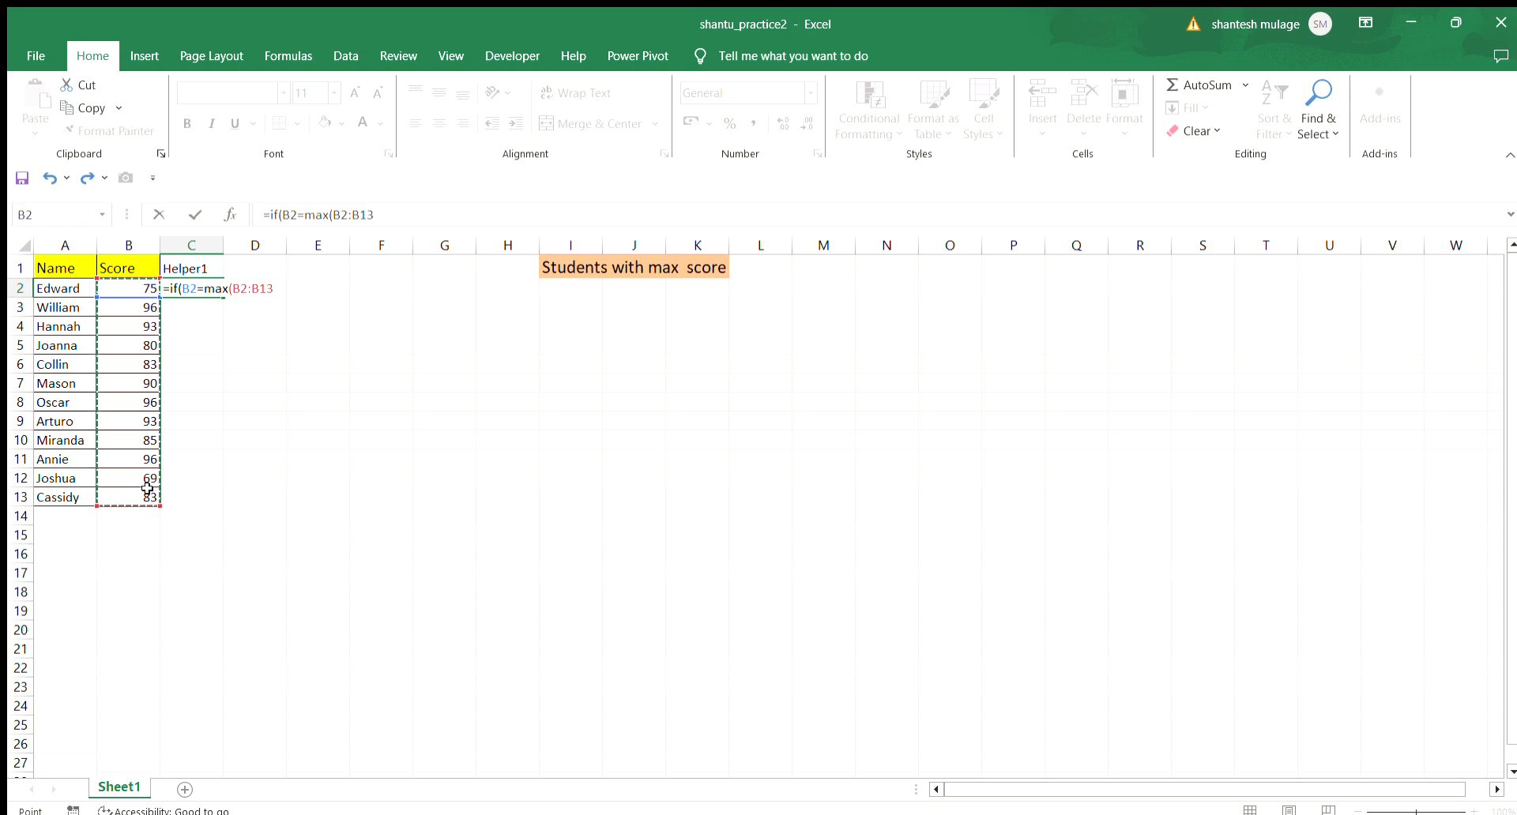
{"action": "type", "text": "),"}
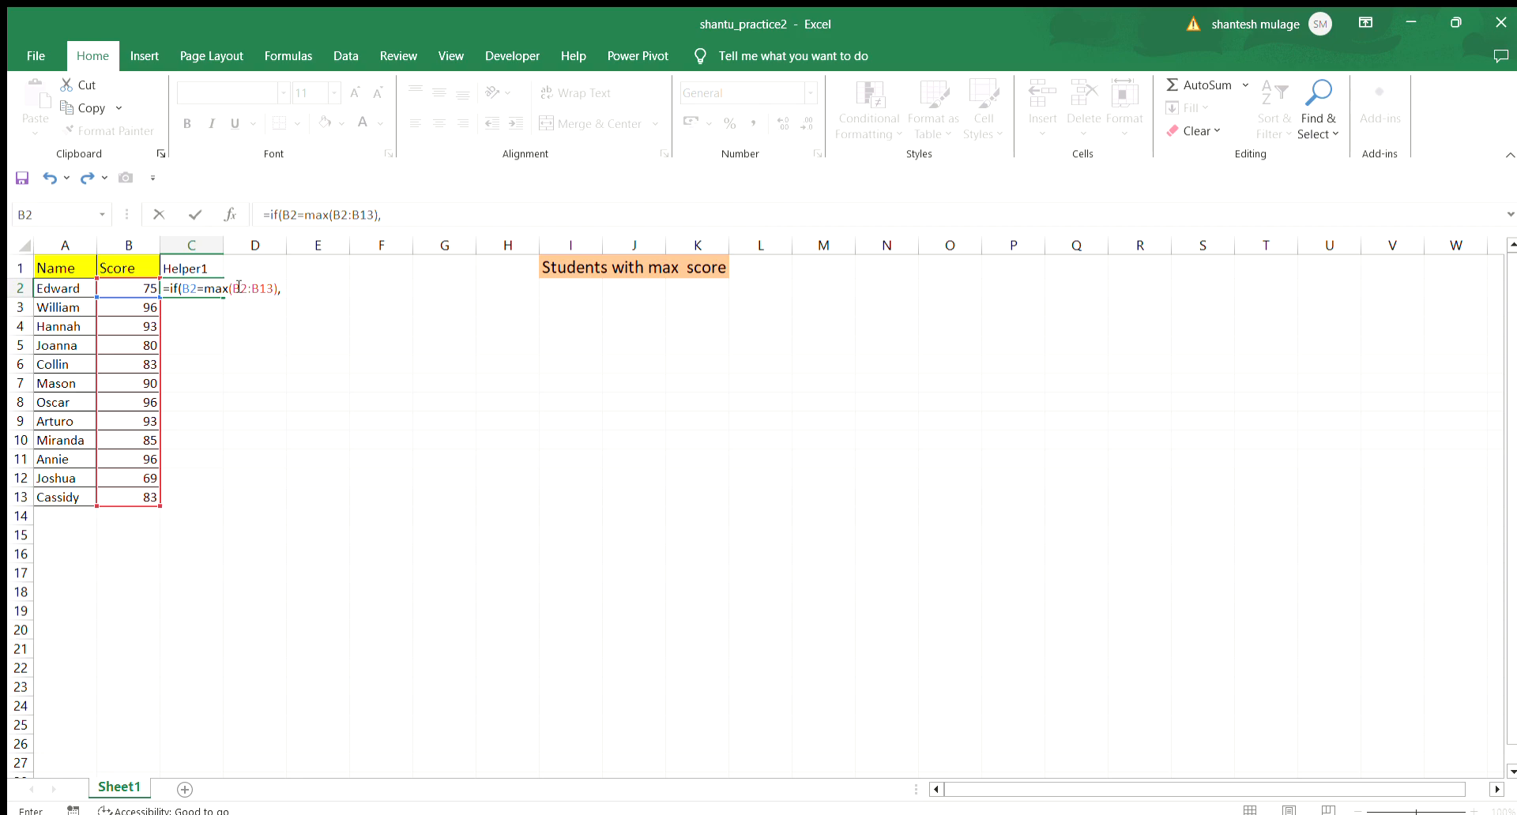
{"action": "left_click_drag", "start_coordinate": [240, 288], "coordinate": [266, 288]}
{"action": "key", "text": "F4"}
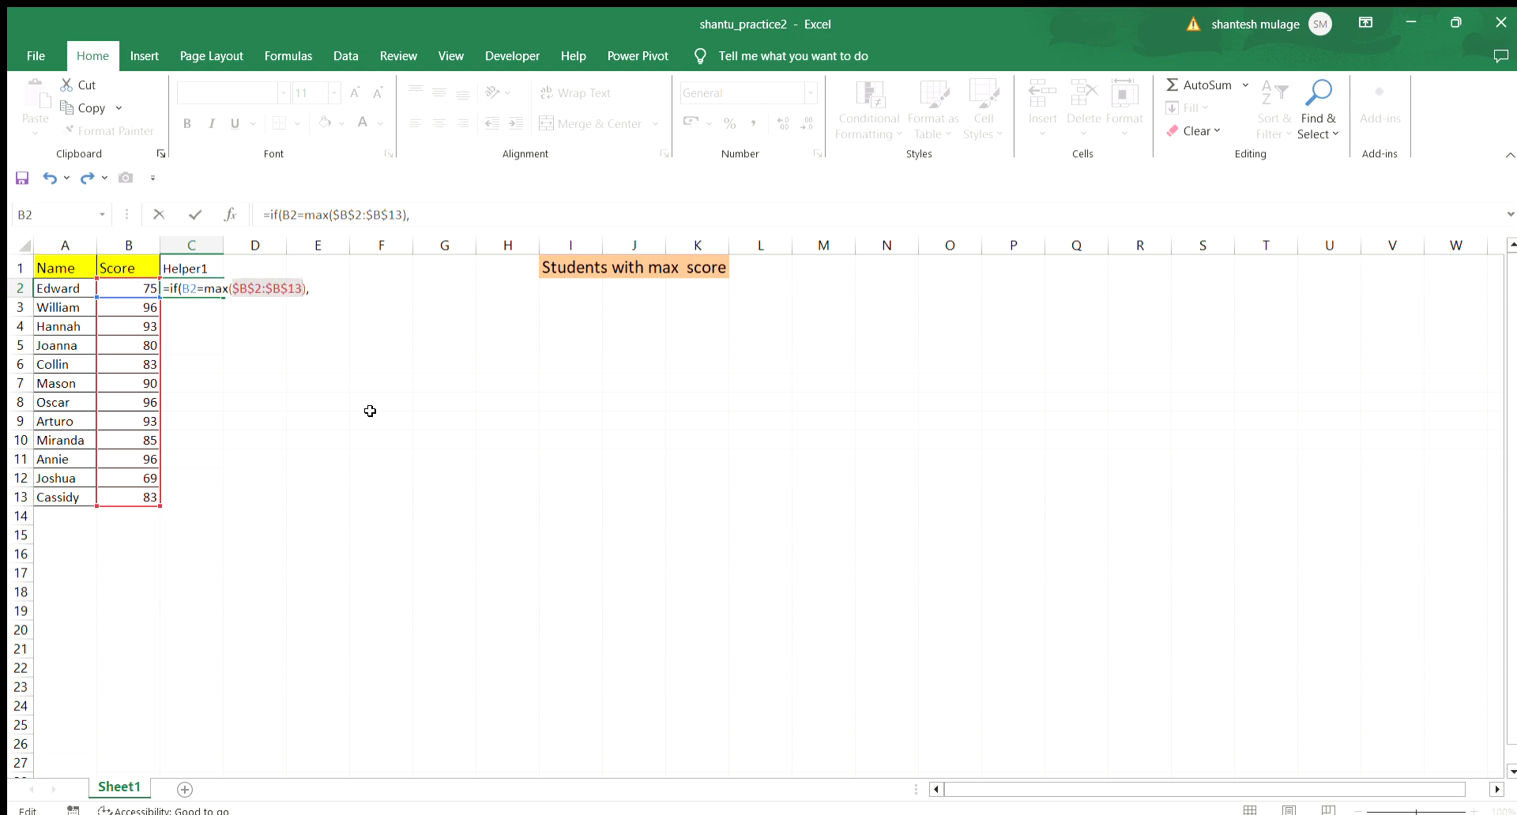
{"action": "left_click", "coordinate": [319, 290]}
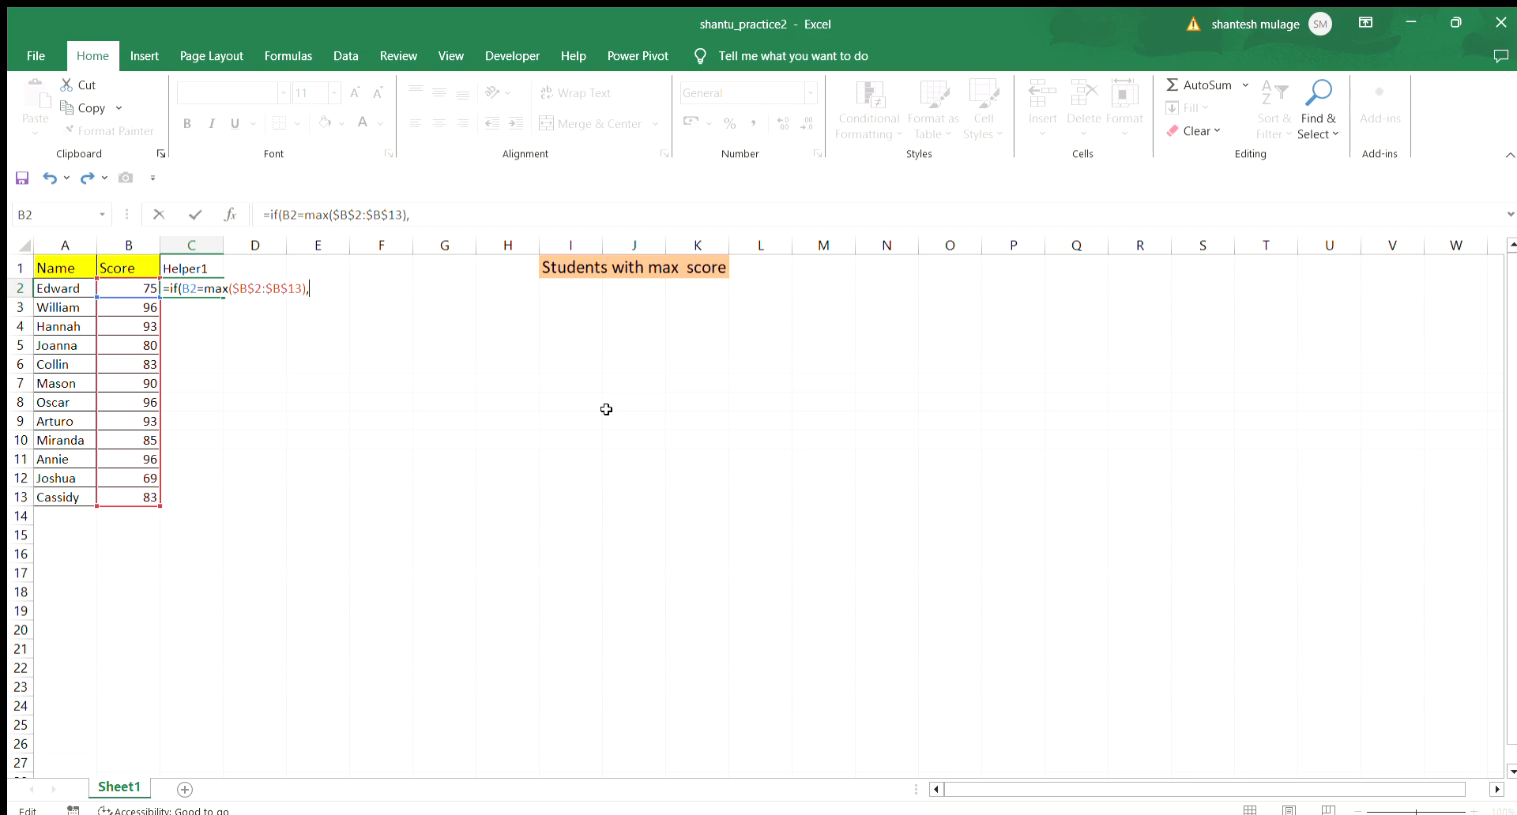
- Complete the C2 formula with ROW(B2)-1 if true and "" if false, and fill it down to C13
{"action": "type", "text": ",row("}
{"action": "left_click", "coordinate": [134, 286]}
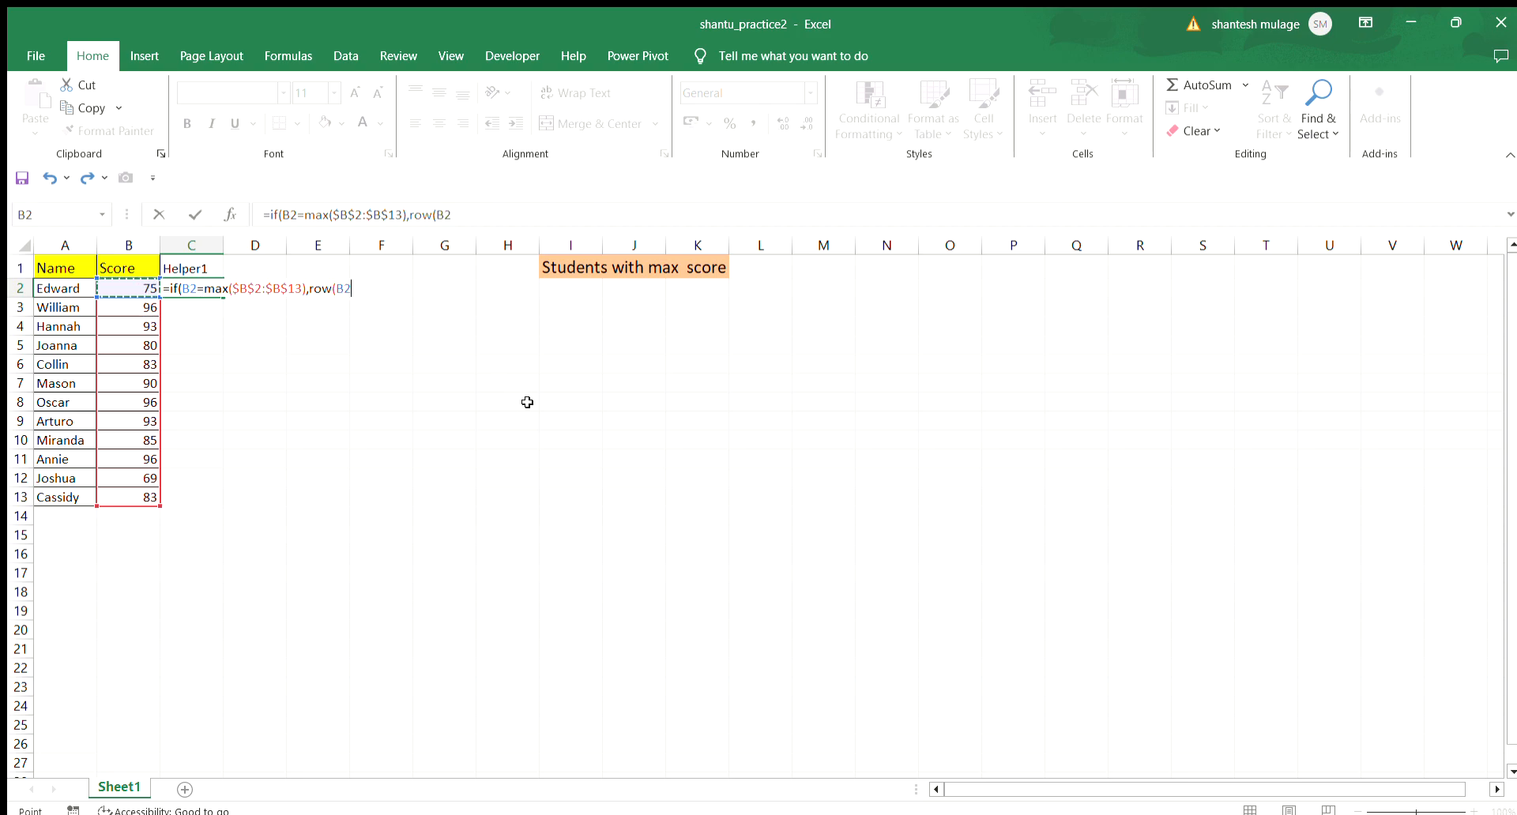
{"action": "type", "text": ")-1,\"\")"}
{"action": "key", "text": "Return"}
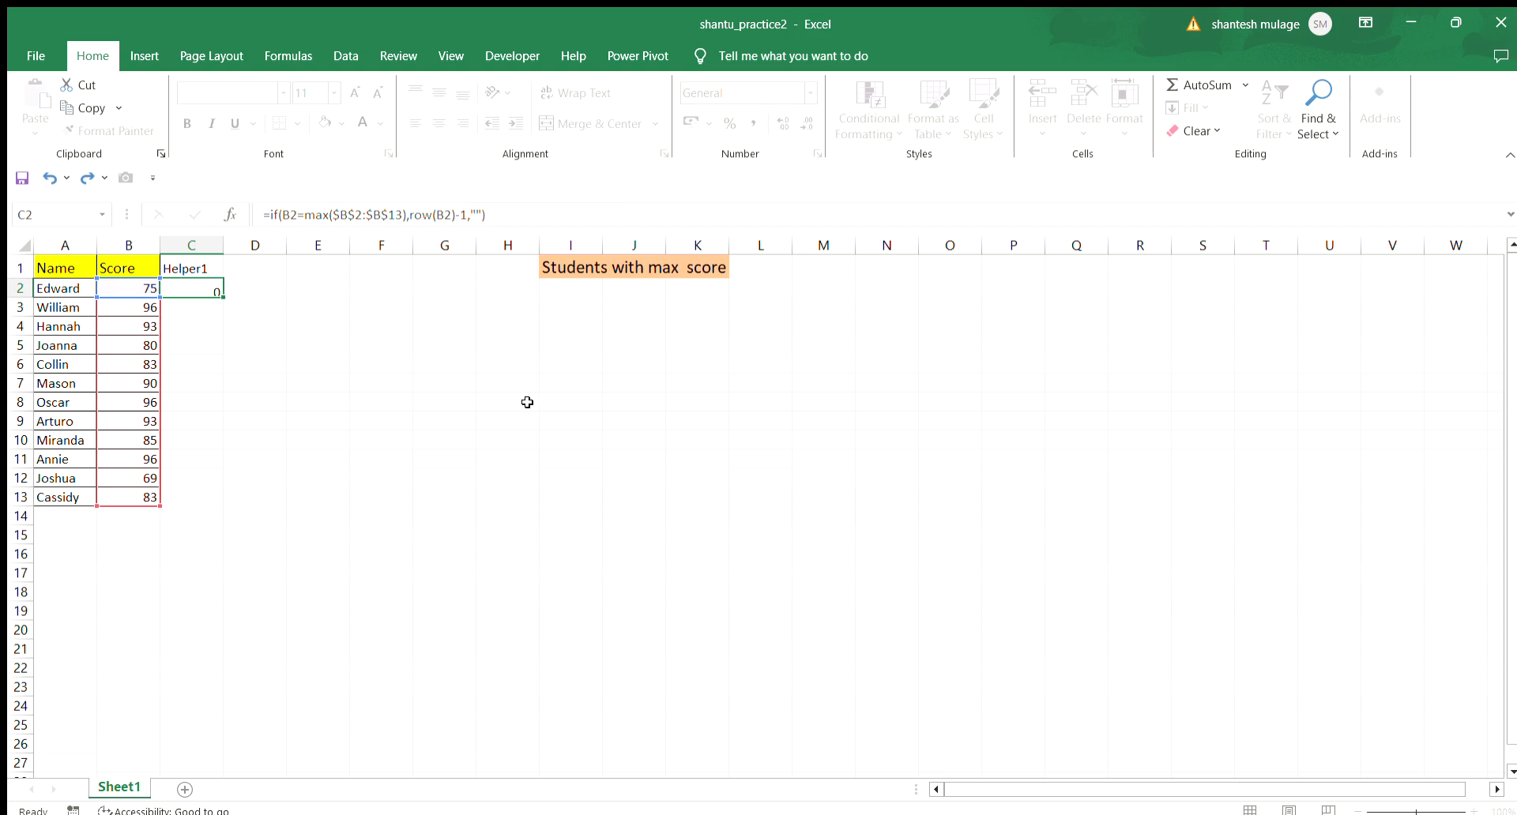
{"action": "left_click", "coordinate": [201, 285]}
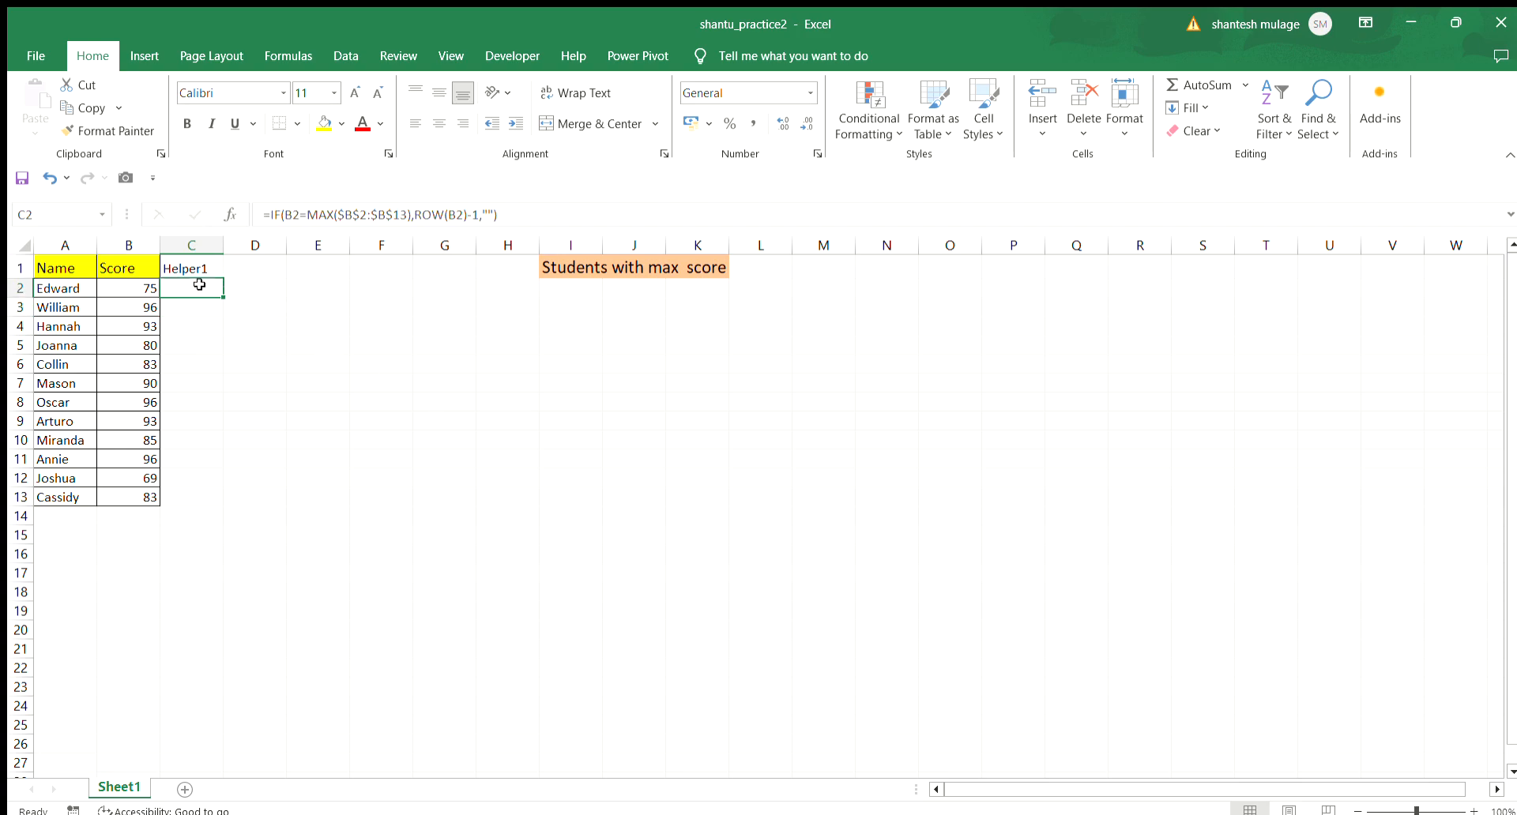
{"action": "double_click", "coordinate": [222, 295]}
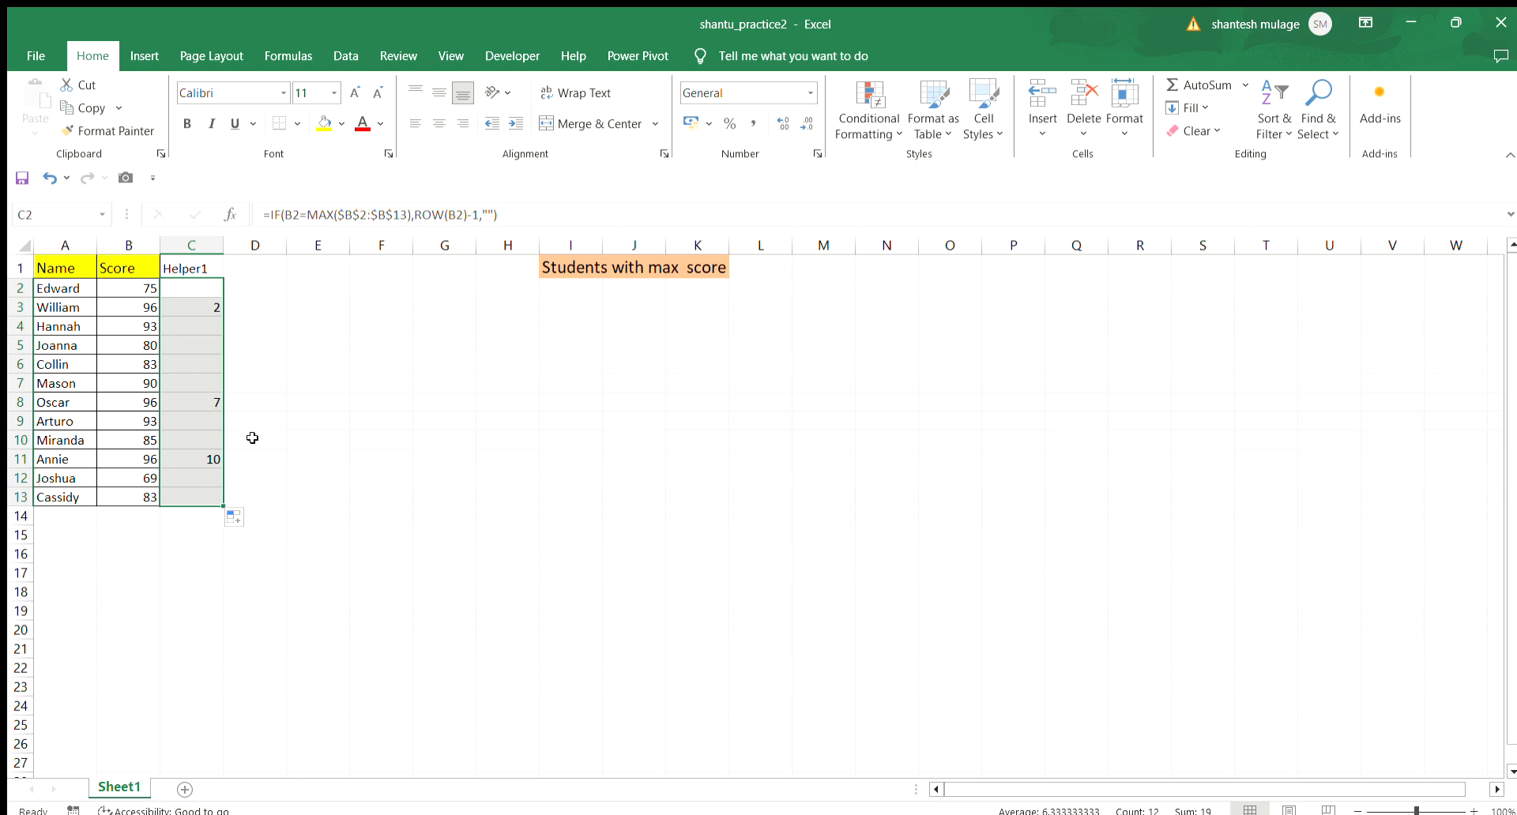
- Enter the header Helper2 in cell D1
{"action": "left_click", "coordinate": [246, 266]}
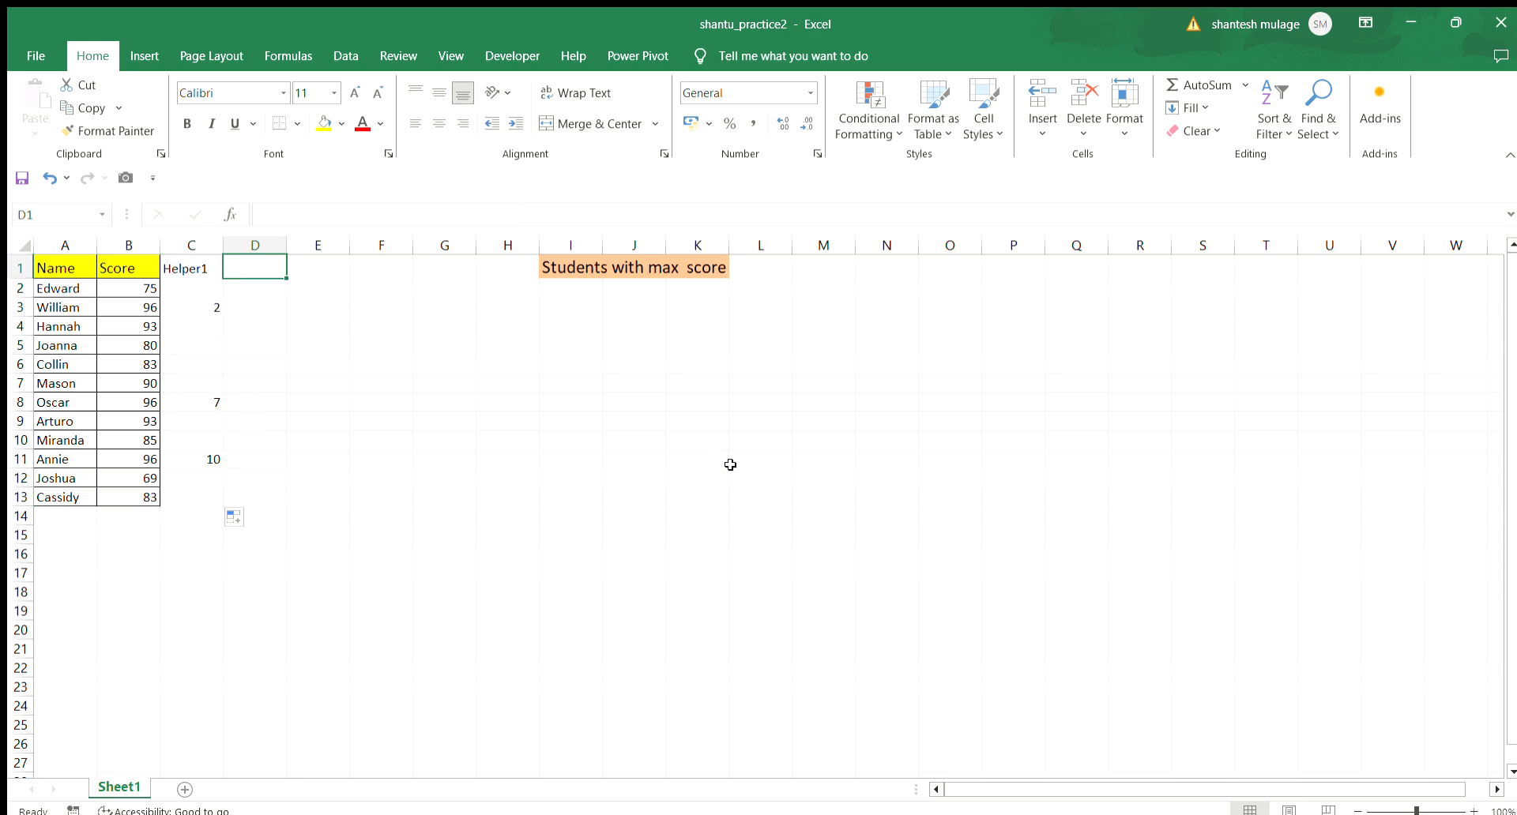
{"action": "type", "text": "Helper2"}
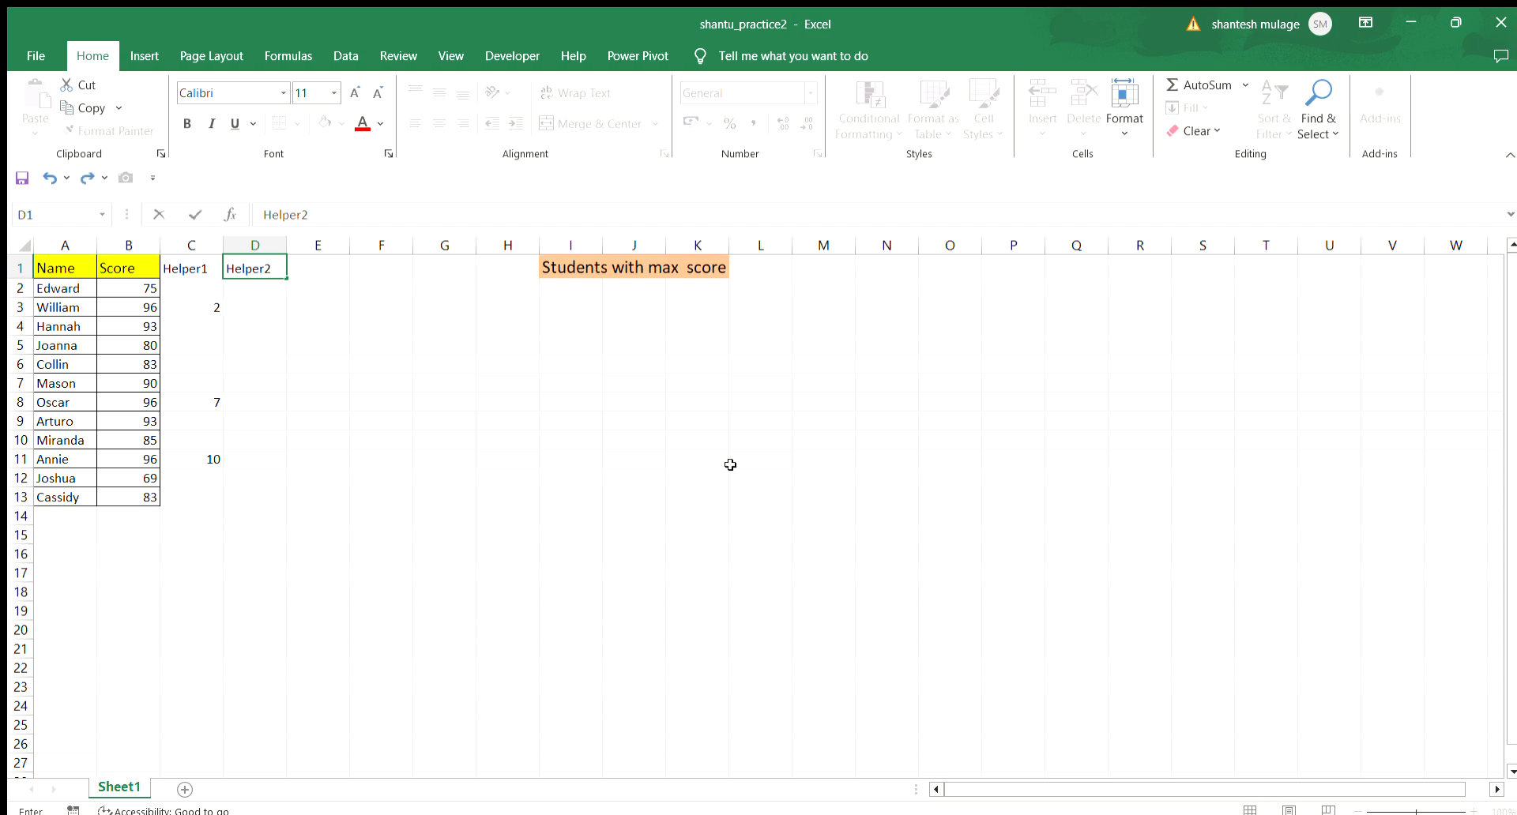
{"action": "key", "text": "Return"}
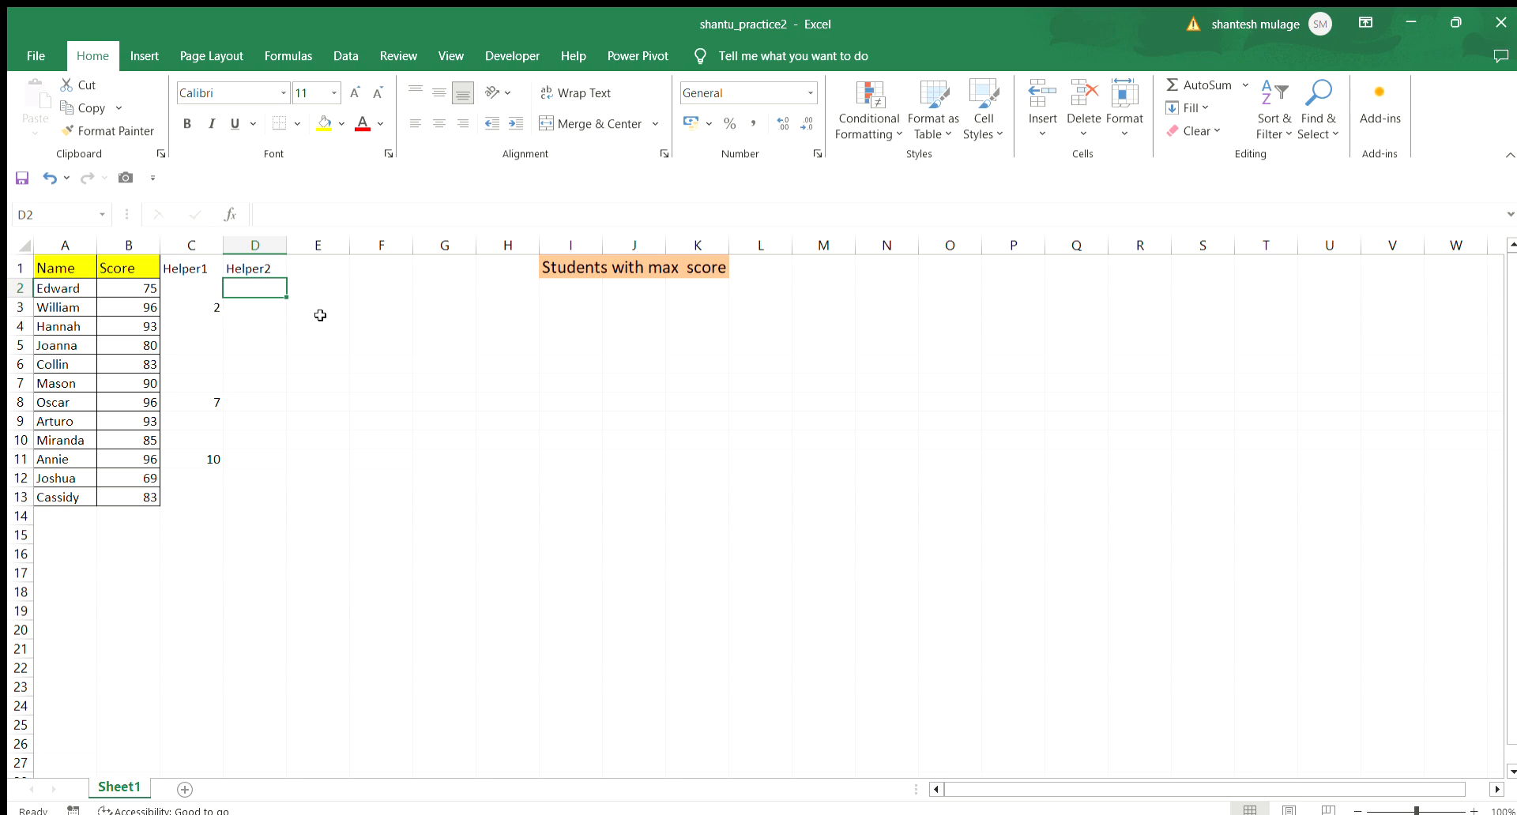
- Begin a SMALL formula in D2 with the absolute range $C$2:$C$13 as its array
{"action": "type", "text": "="}
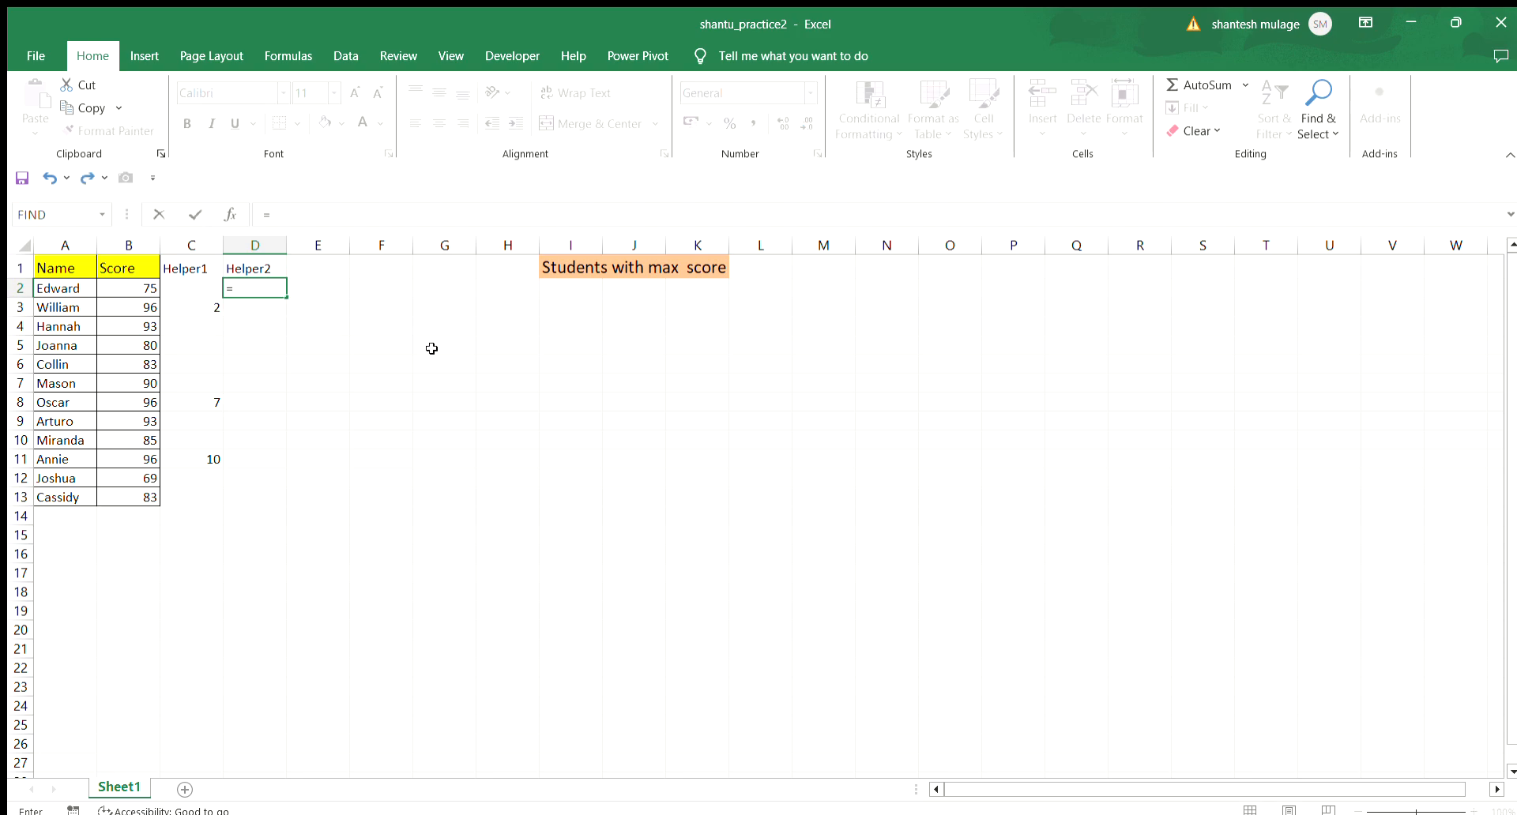
{"action": "type", "text": "small("}
{"action": "left_click_drag", "start_coordinate": [190, 289], "coordinate": [200, 491]}
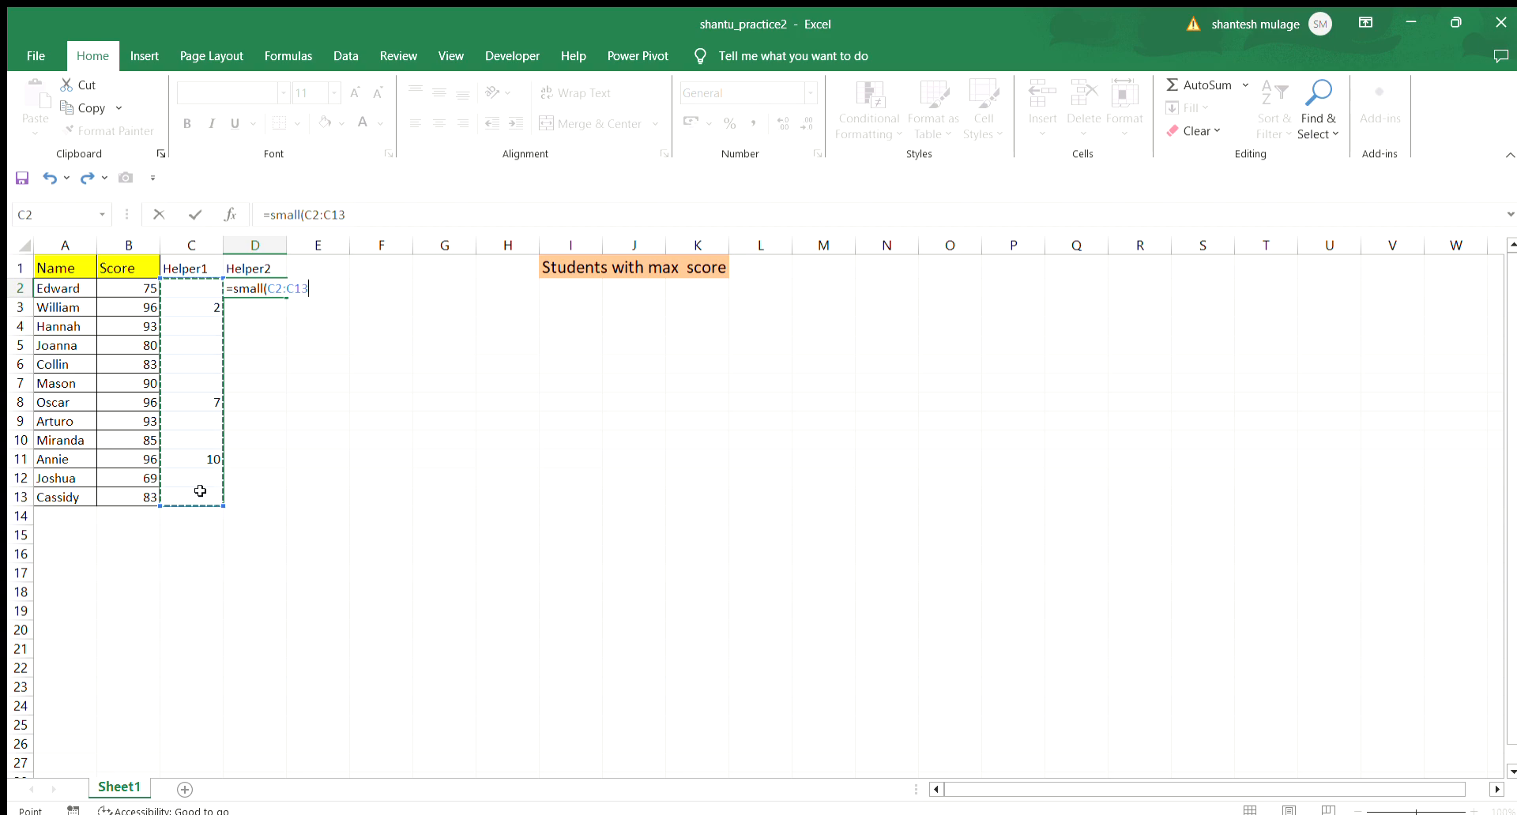
{"action": "key", "text": "F4"}
{"action": "type", "text": ","}
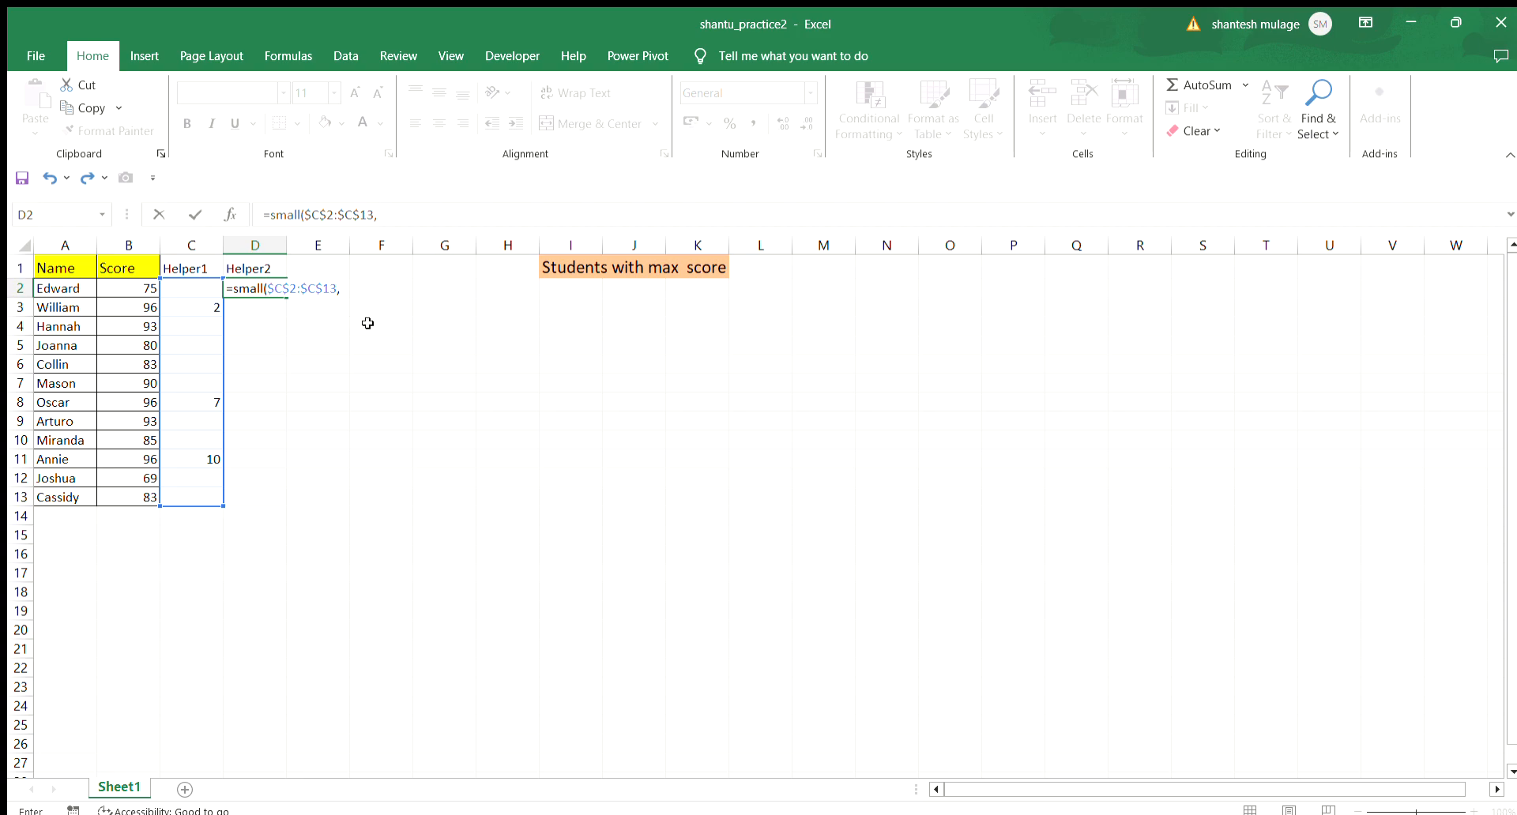
- Complete the D2 formula with the expanding count ROWS($B$2:B2) and fill it down to D13
{"action": "type", "text": "rows("}
{"action": "left_click", "coordinate": [122, 288]}
{"action": "key", "text": "F8"}
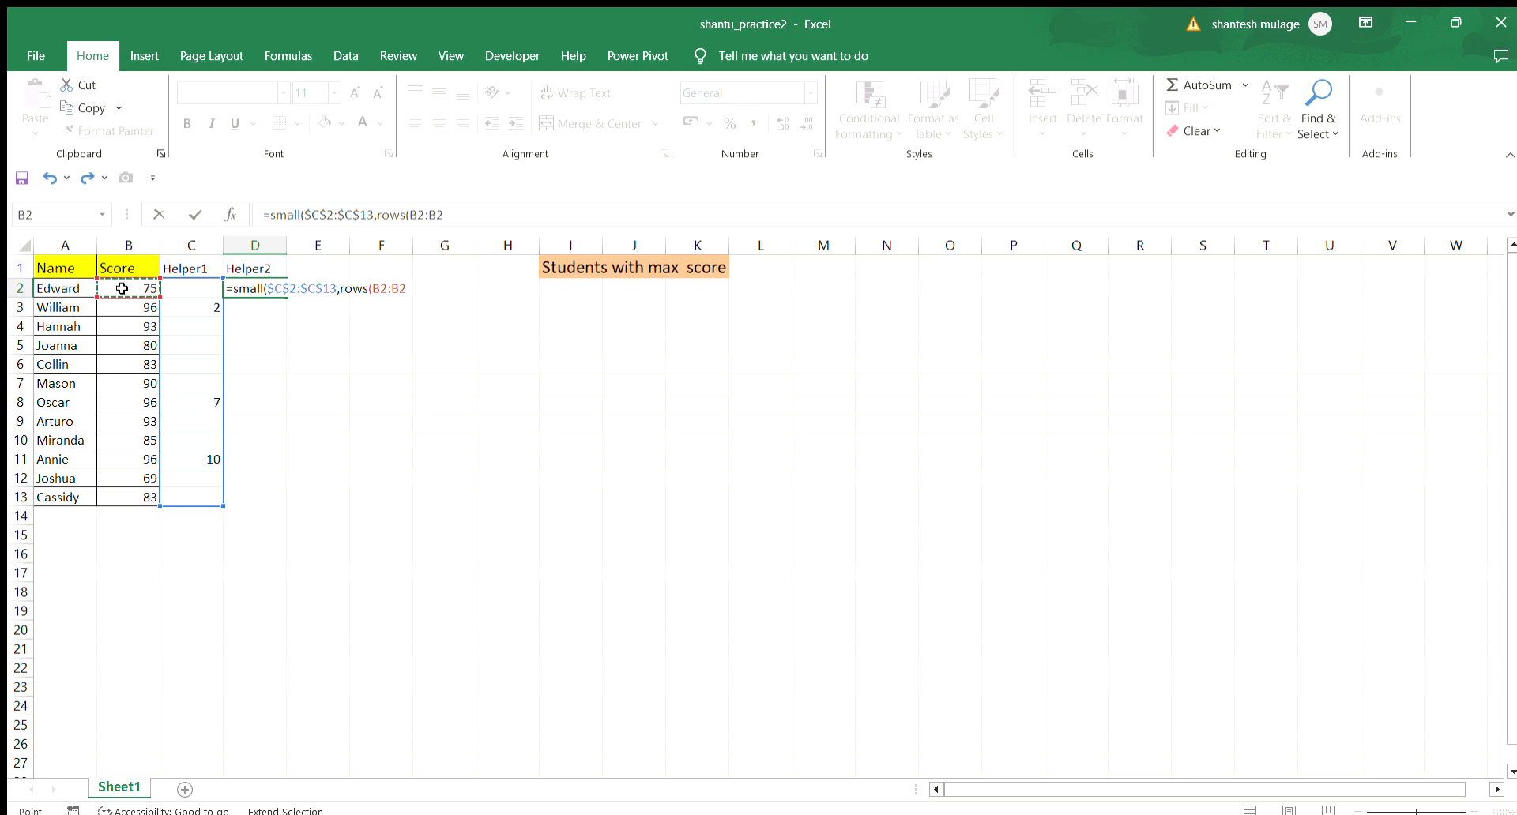
{"action": "left_click", "coordinate": [380, 288]}
{"action": "left_click", "coordinate": [380, 287]}
{"action": "key", "text": "F4"}
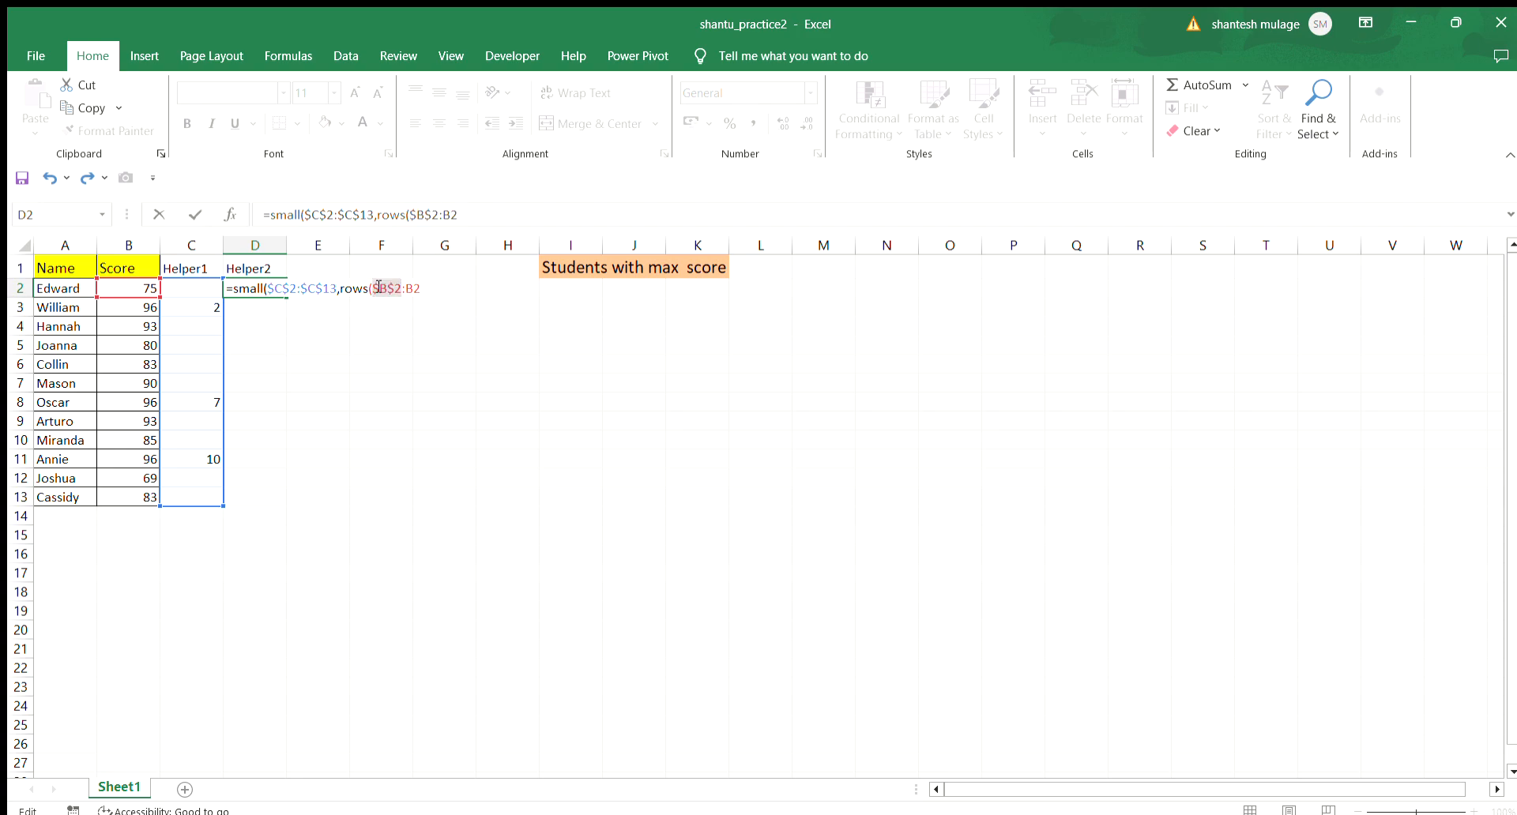
{"action": "left_click", "coordinate": [429, 290]}
{"action": "key", "text": "Return"}
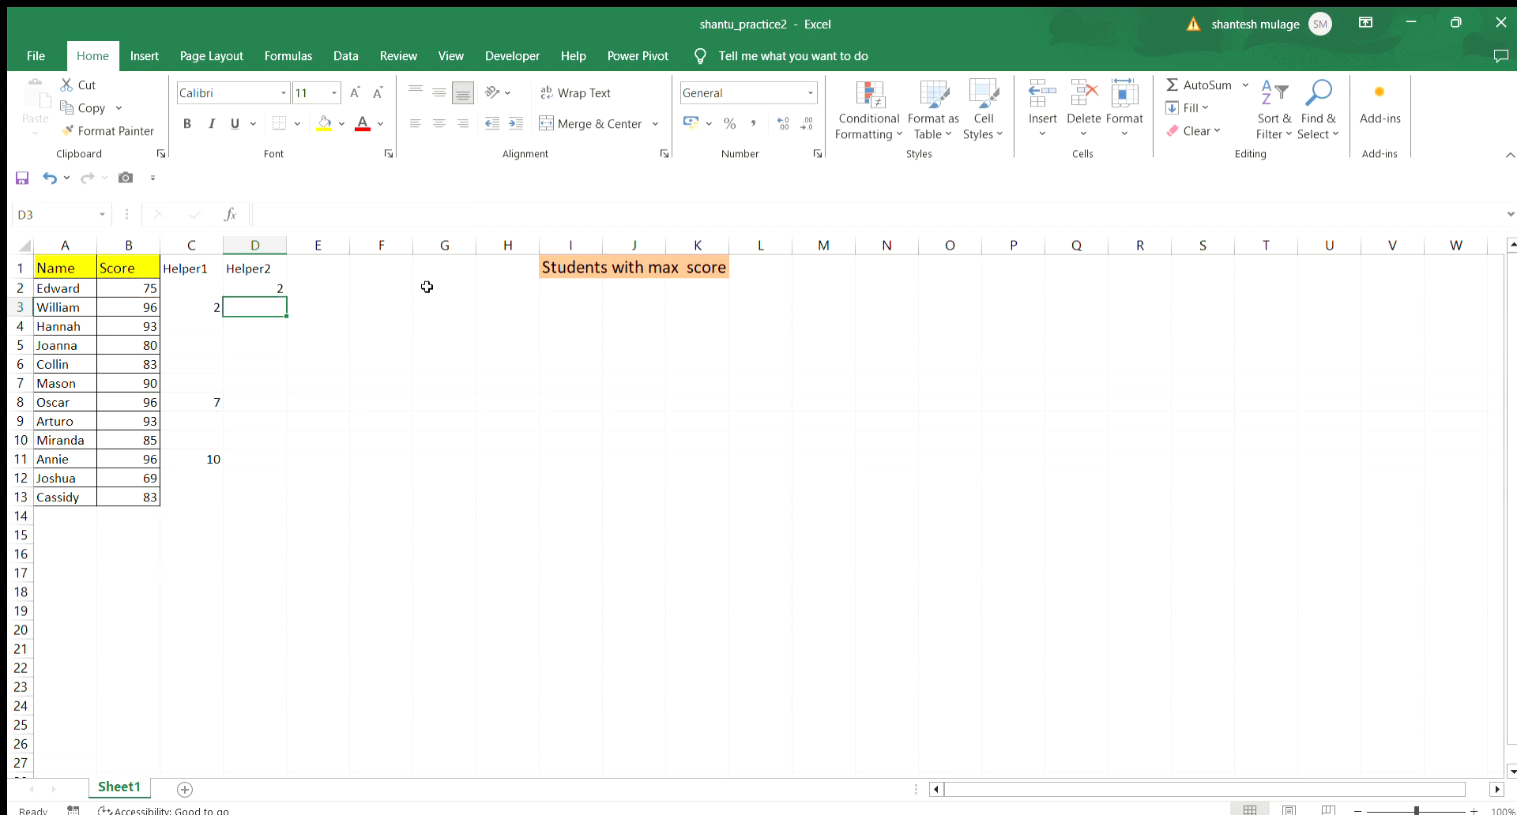
{"action": "left_click", "coordinate": [269, 290]}
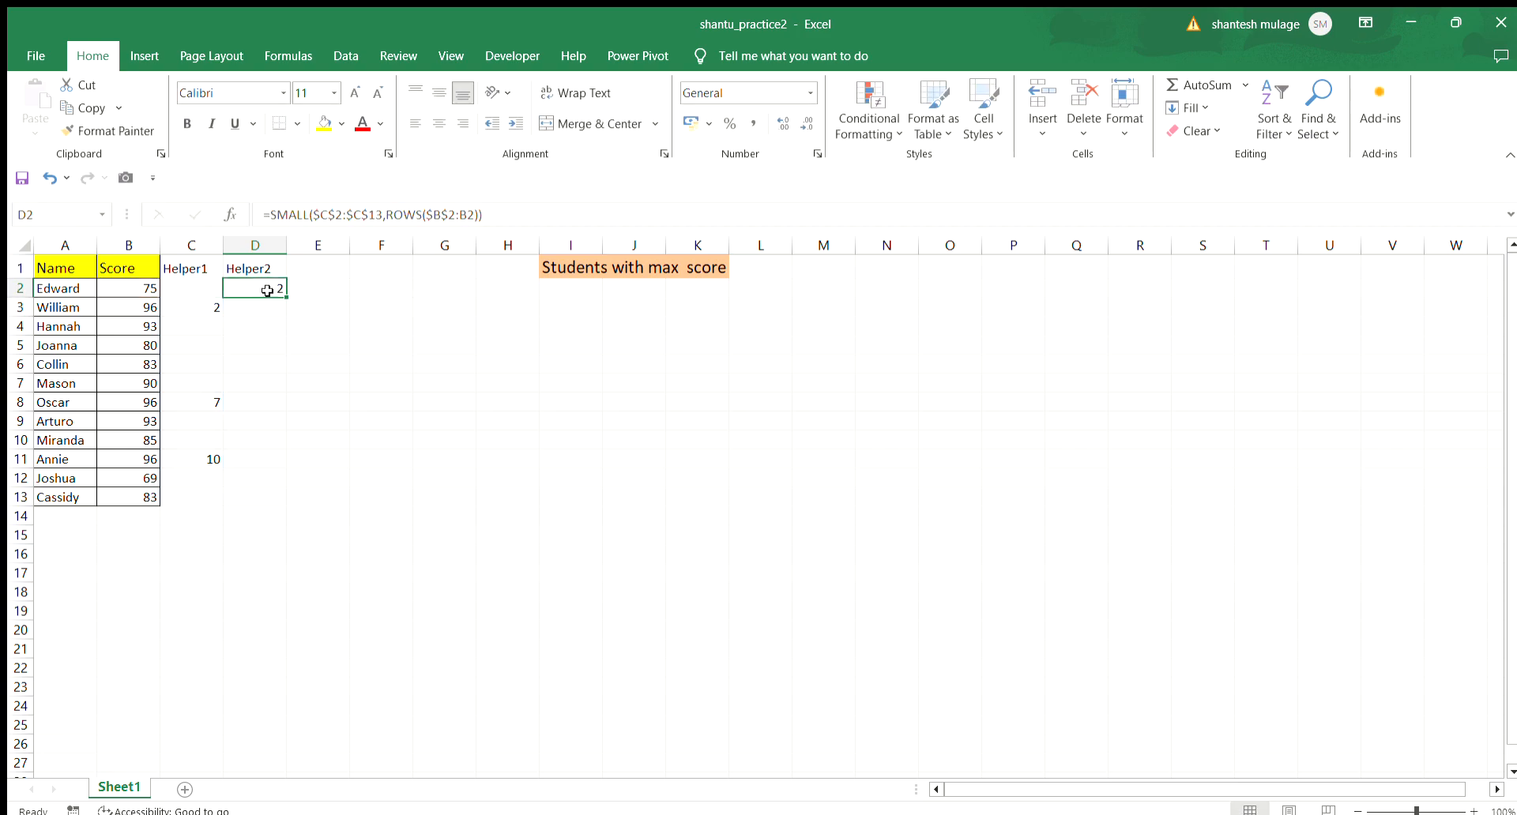
{"action": "left_click_drag", "start_coordinate": [283, 295], "coordinate": [286, 504]}
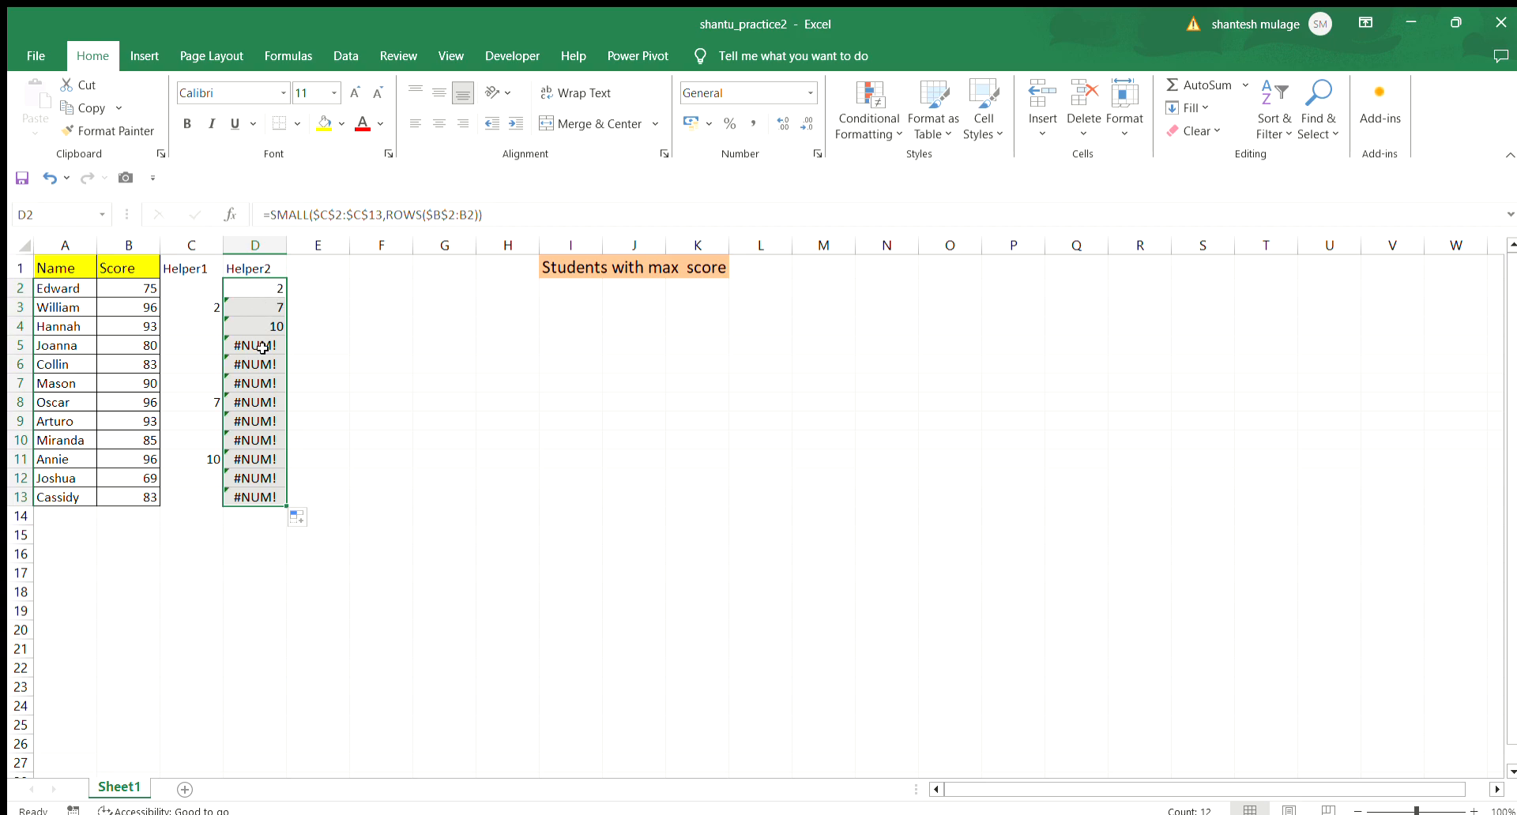
- Wrap the D2 formula in IFERROR with "" as the fallback and refill the Helper2 column down to D13
{"action": "double_click", "coordinate": [263, 289]}
{"action": "left_click", "coordinate": [264, 289]}
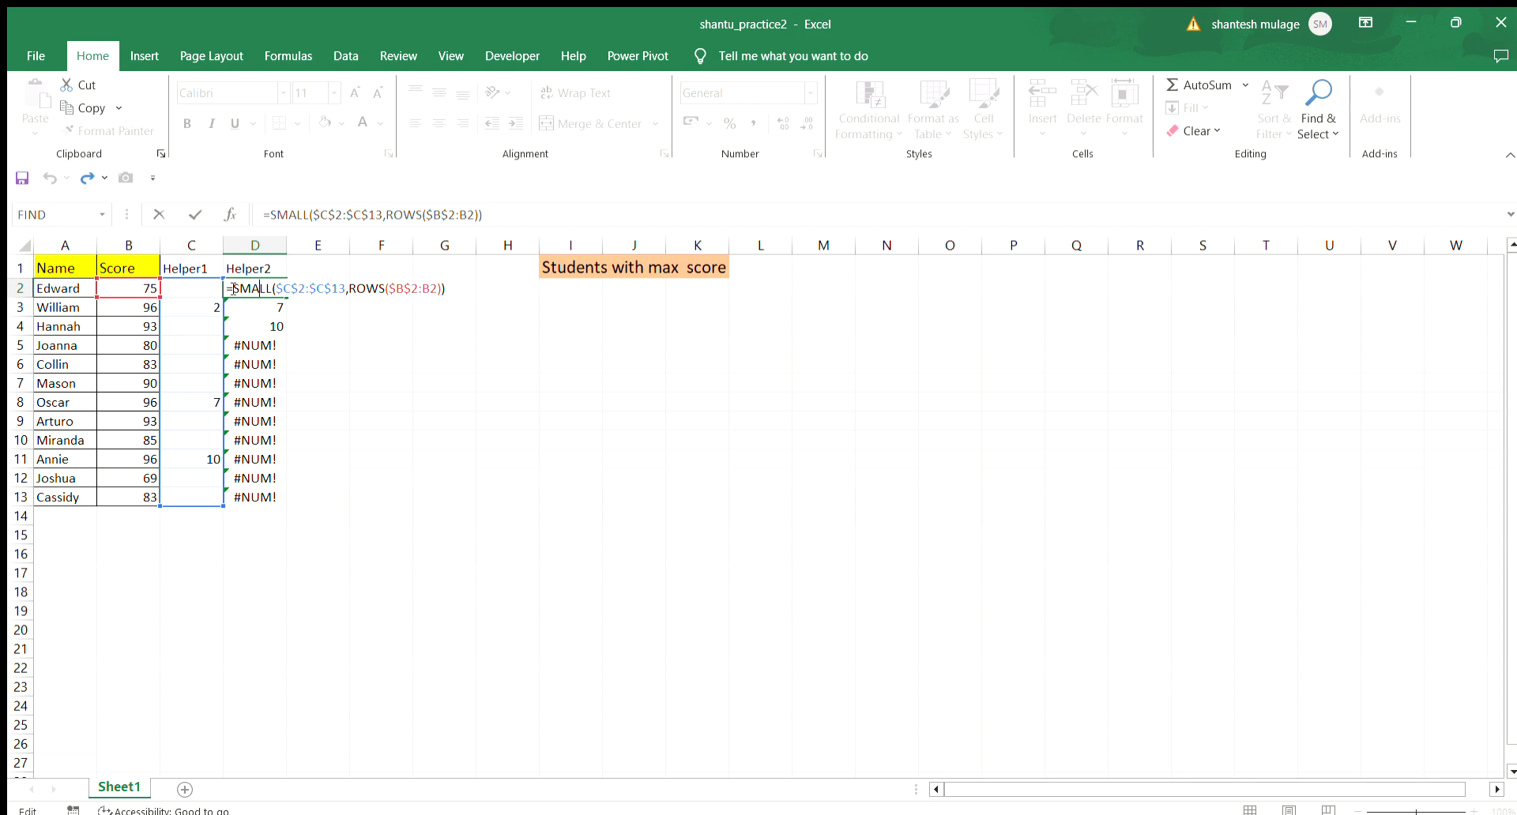
{"action": "type", "text": "iferror"}
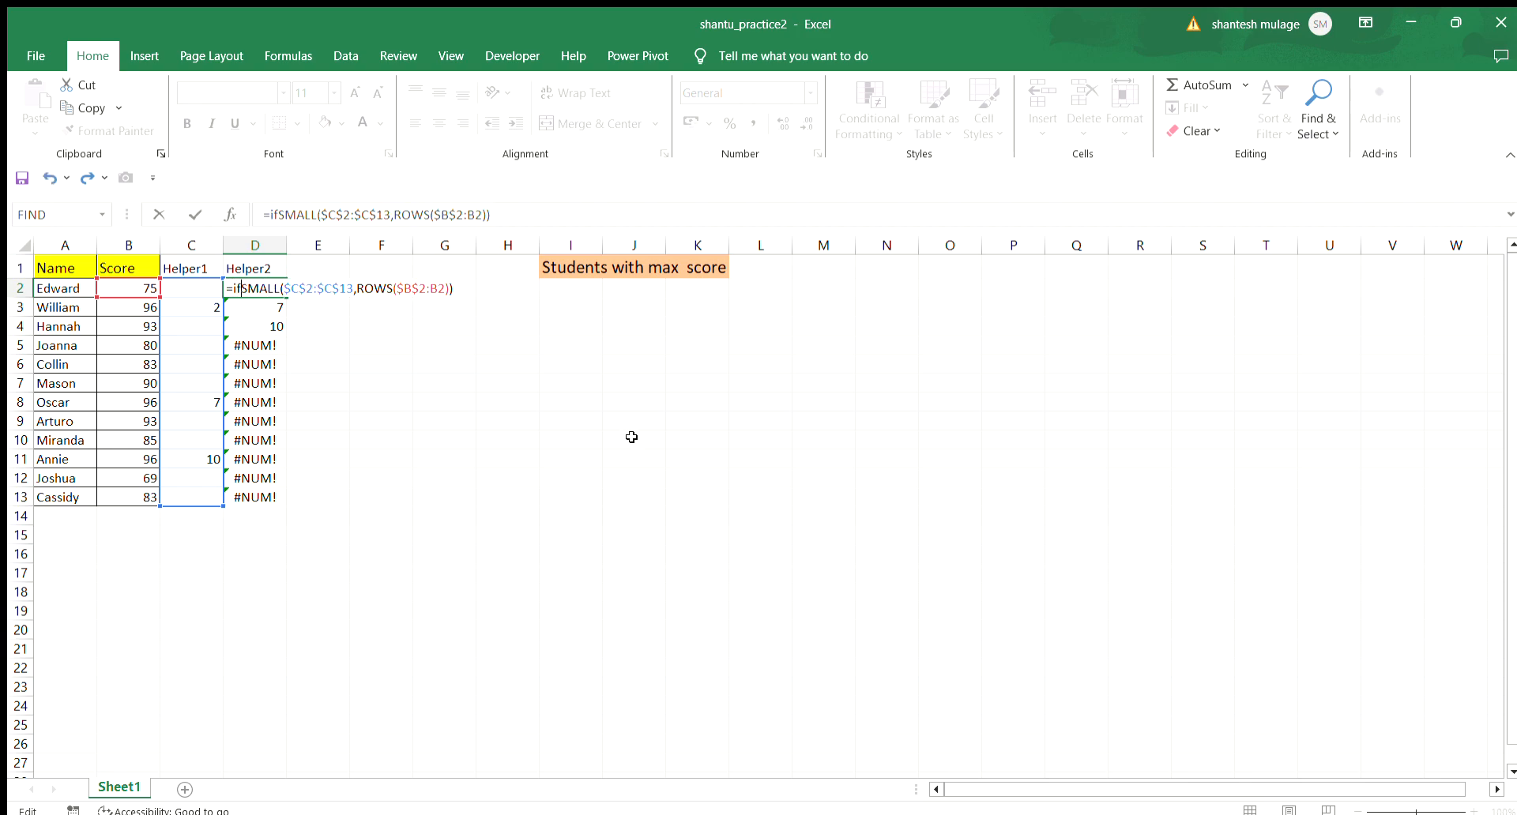
{"action": "type", "text": "("}
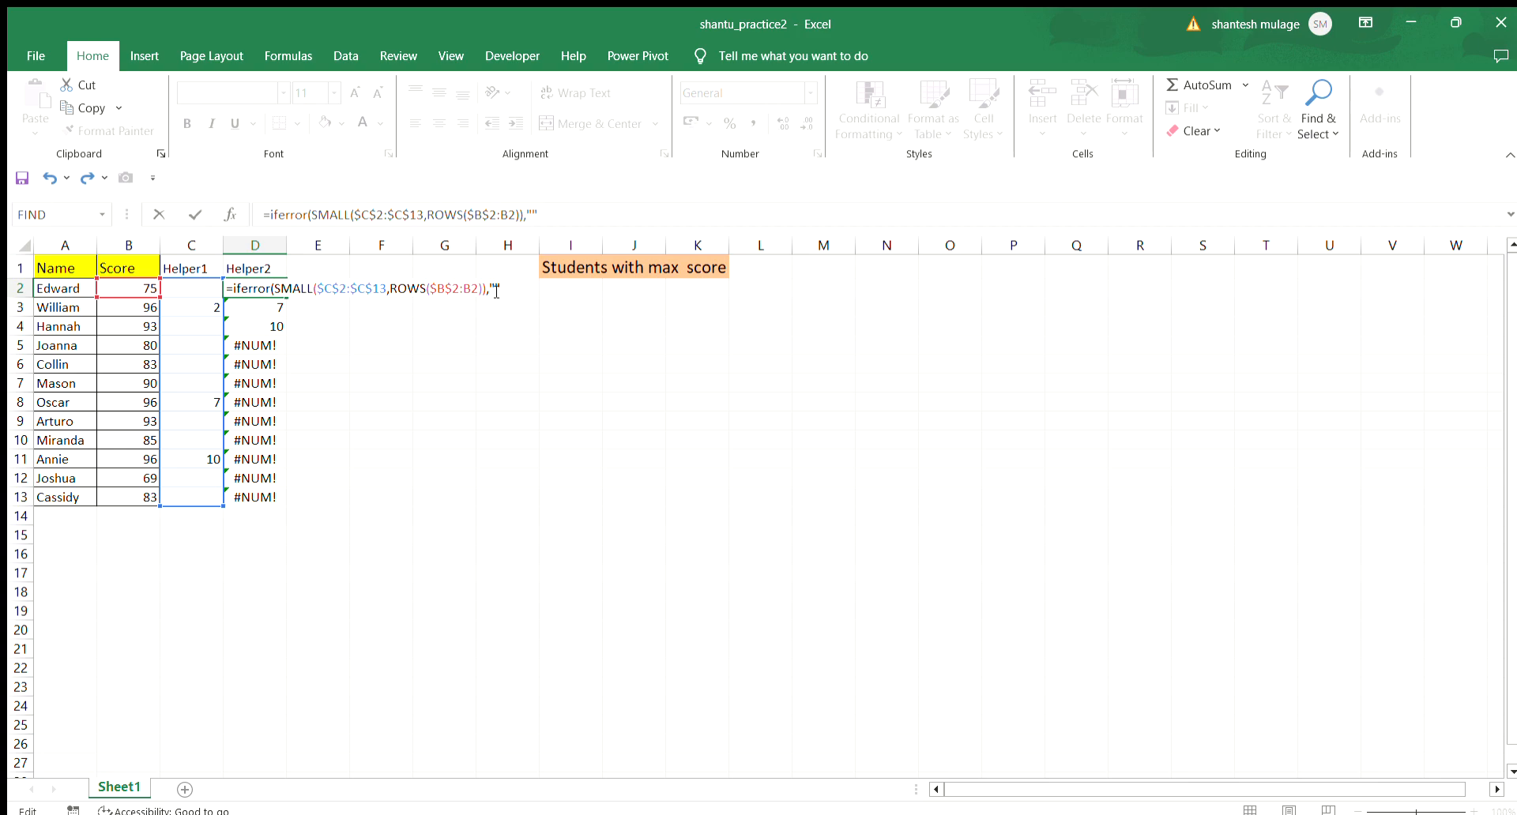
{"action": "key", "text": "ctrl+Return"}
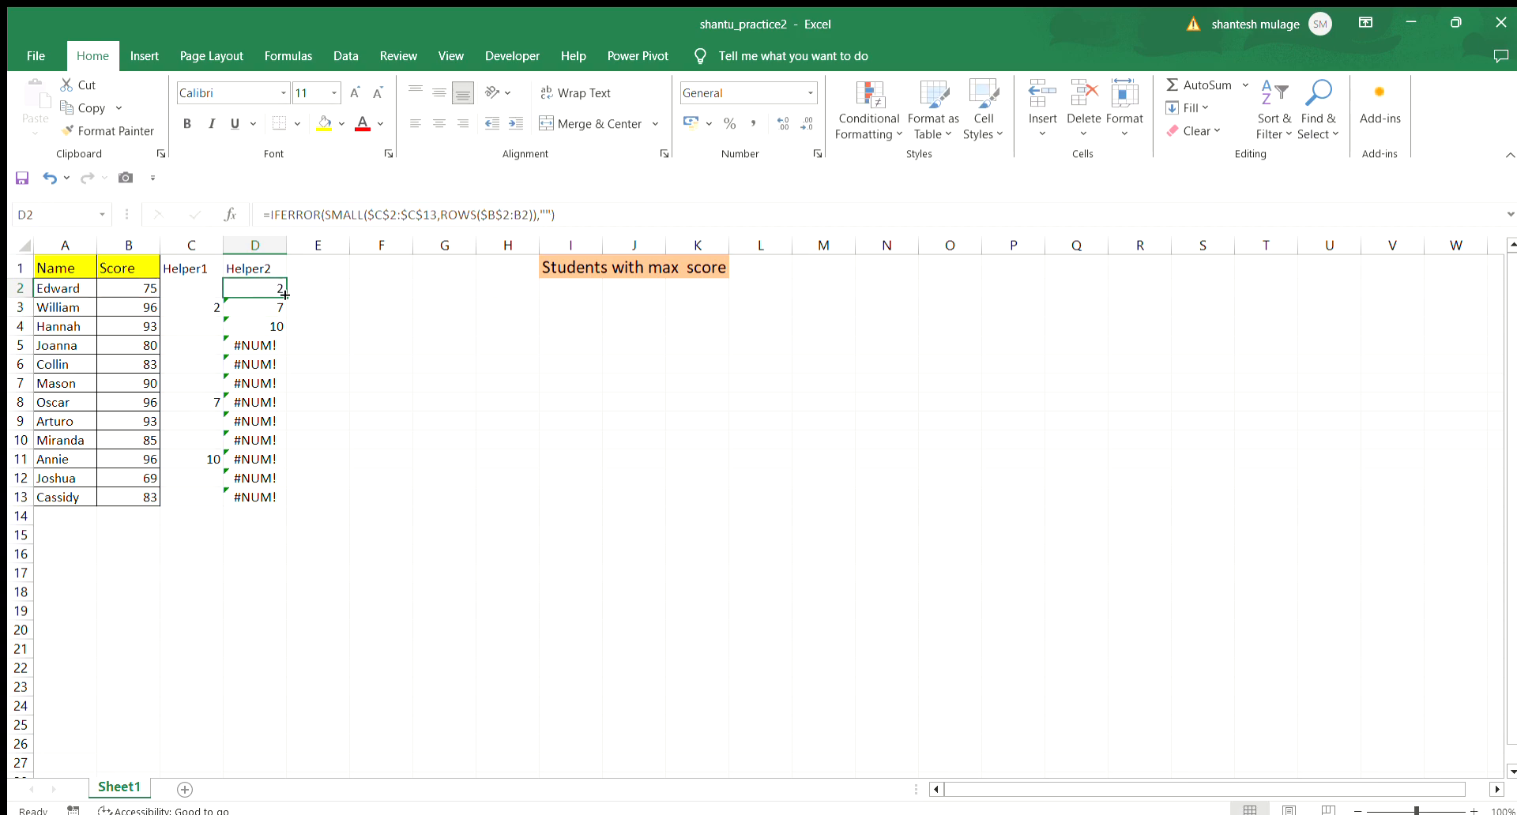
{"action": "double_click", "coordinate": [286, 298]}
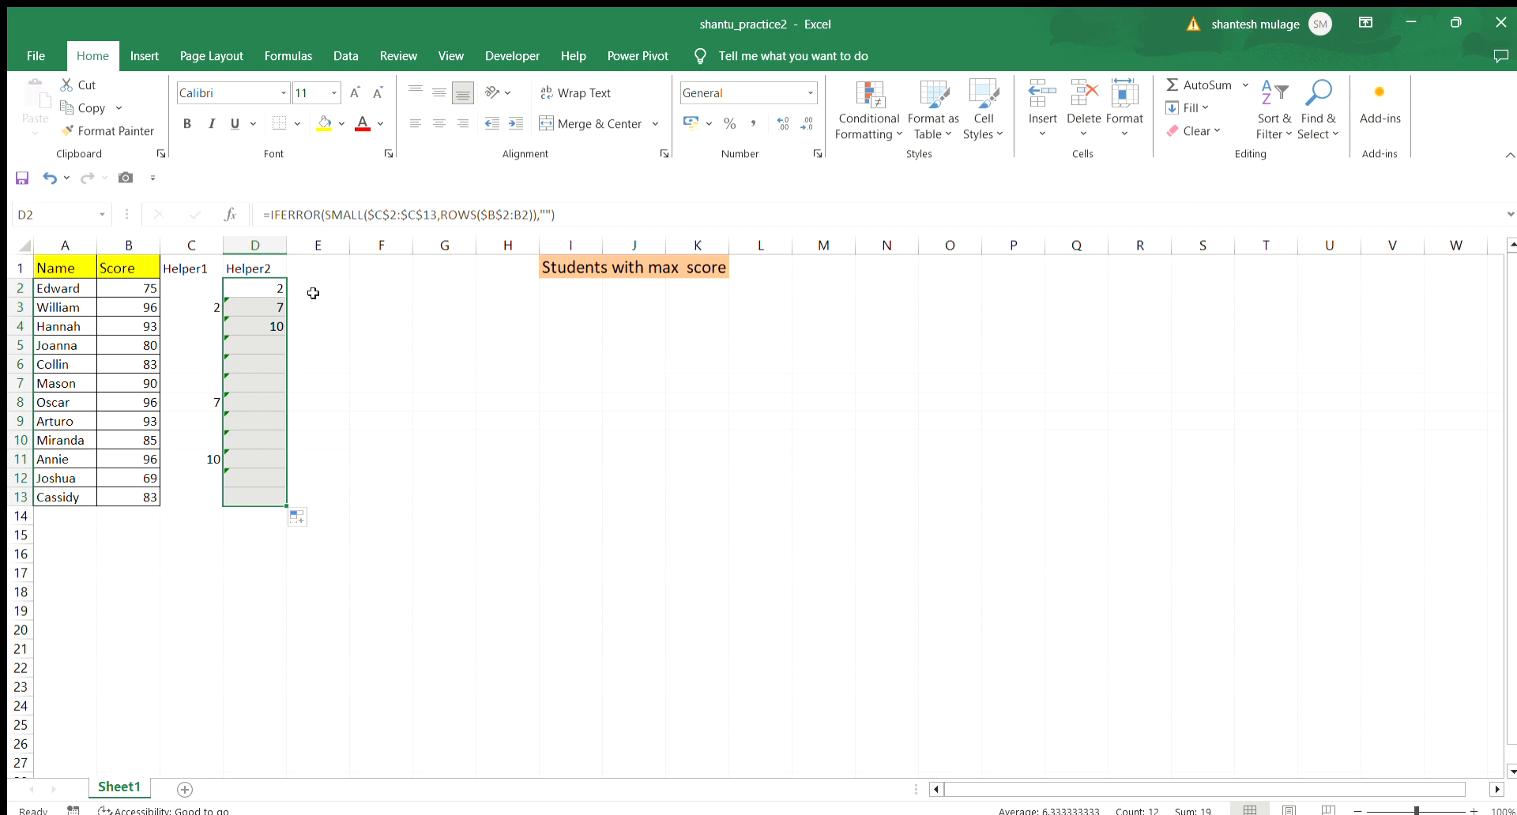
- Enter =INDEX($A$2:$A$13,D2) in I3, below the Students with max score heading, and reselect that cell
{"action": "left_click", "coordinate": [562, 305]}
{"action": "type", "text": "="}
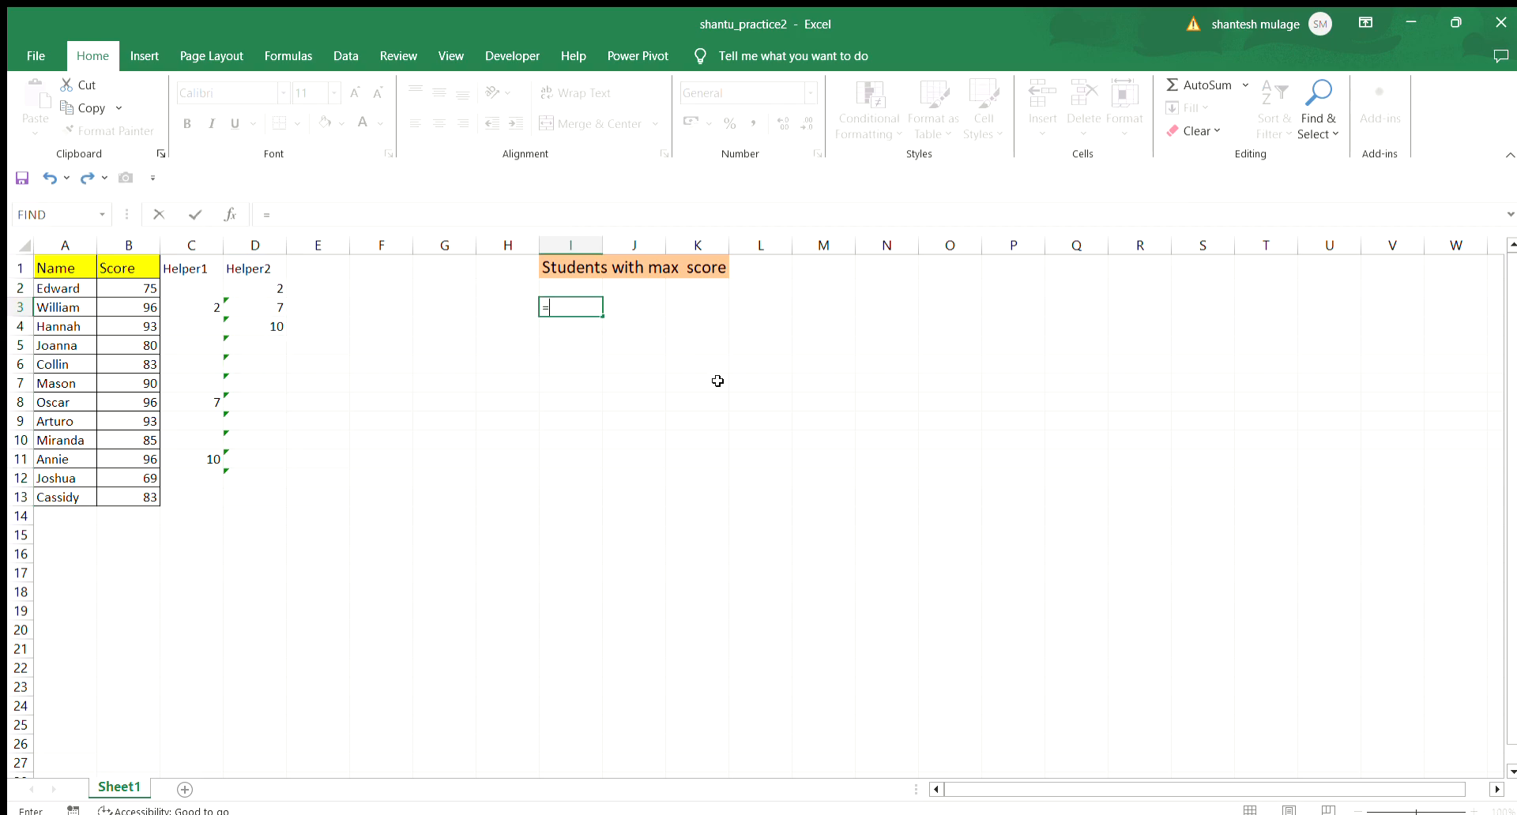
{"action": "type", "text": "index("}
{"action": "left_click_drag", "start_coordinate": [58, 288], "coordinate": [35, 495]}
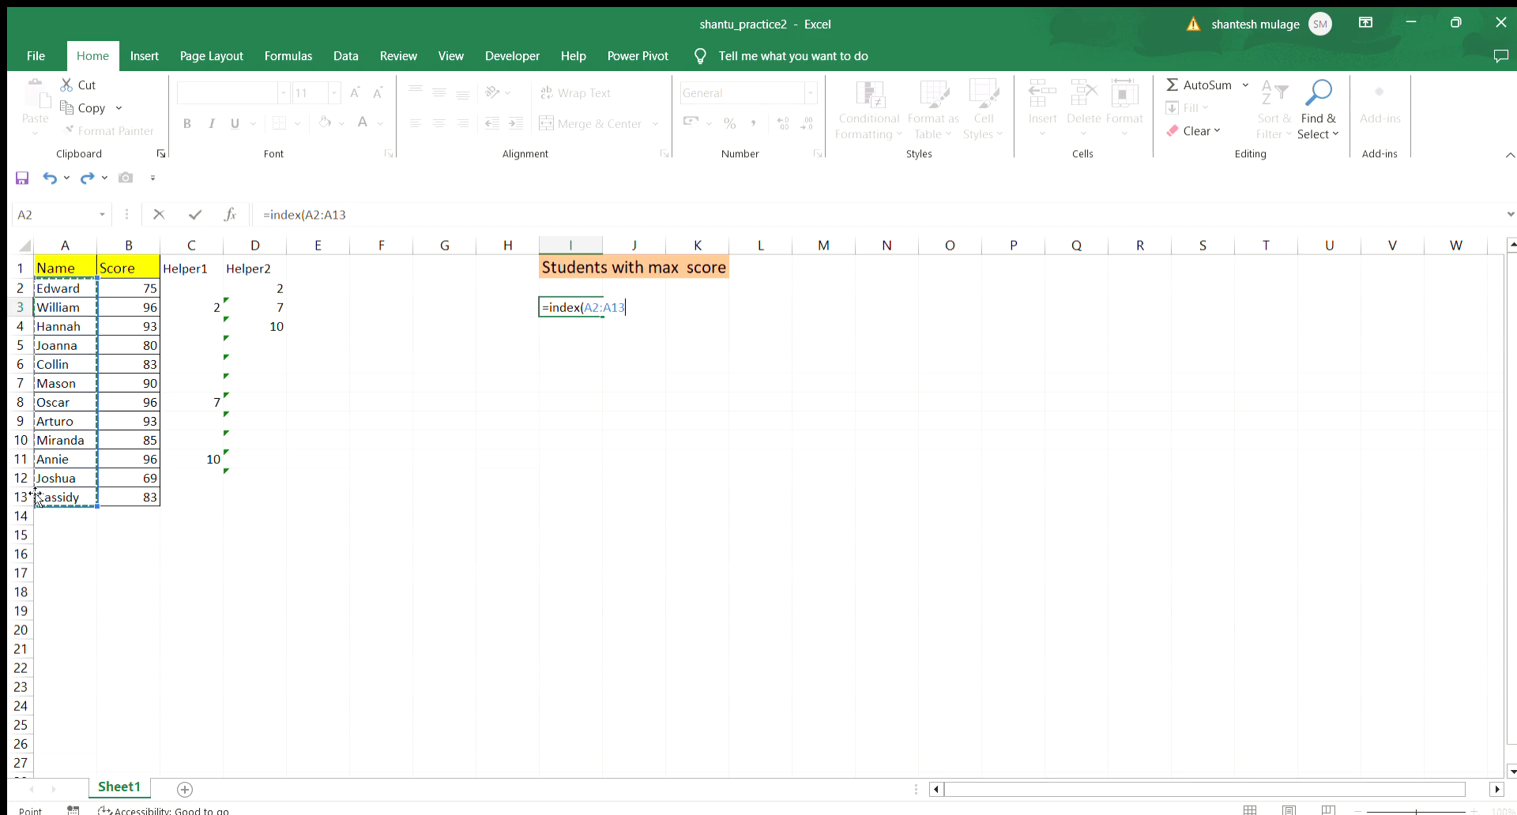
{"action": "key", "text": "F4"}
{"action": "type", "text": ","}
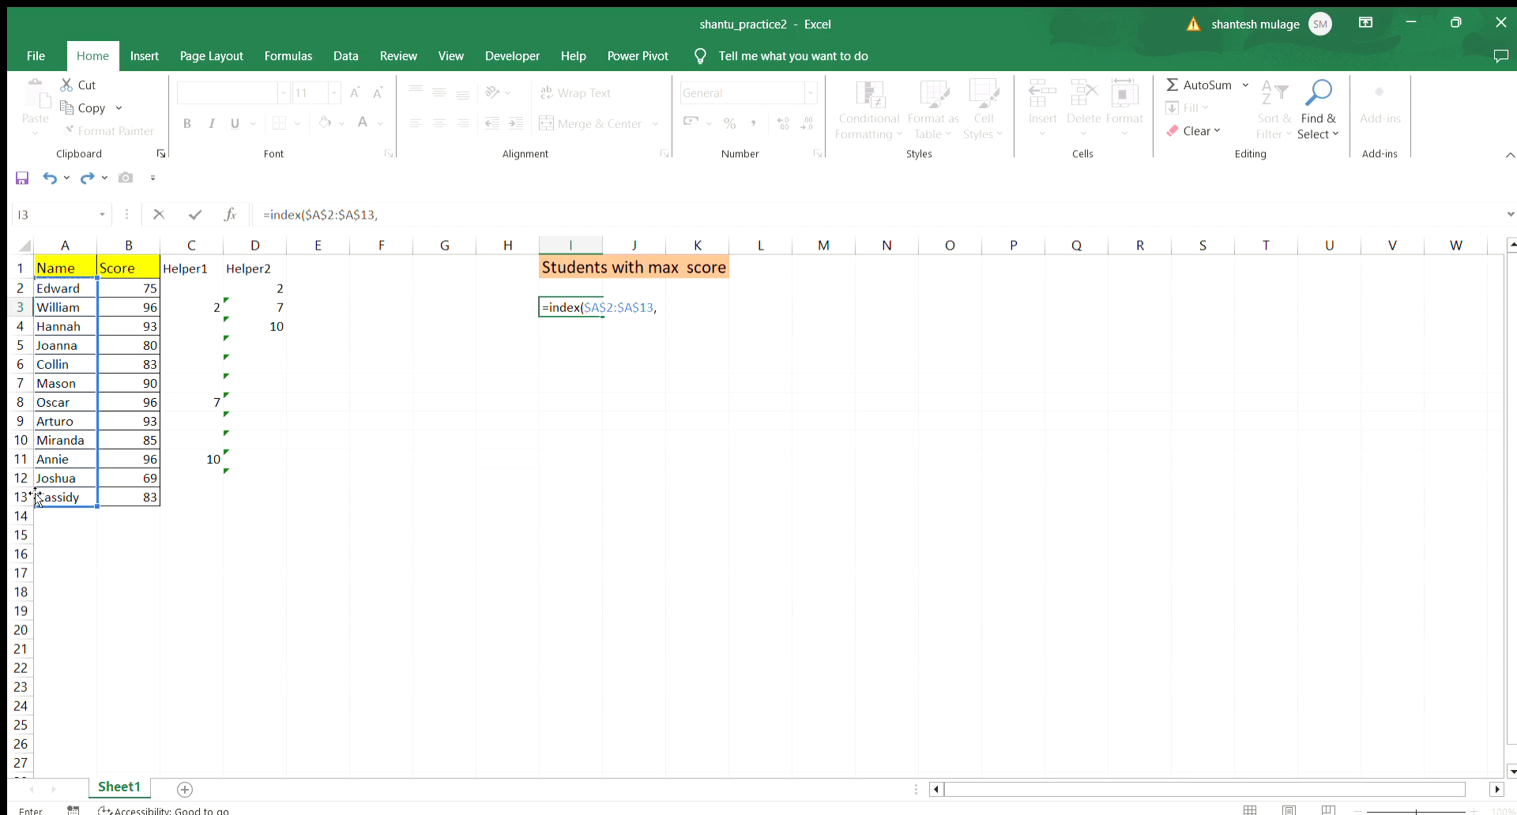
{"action": "left_click", "coordinate": [269, 289]}
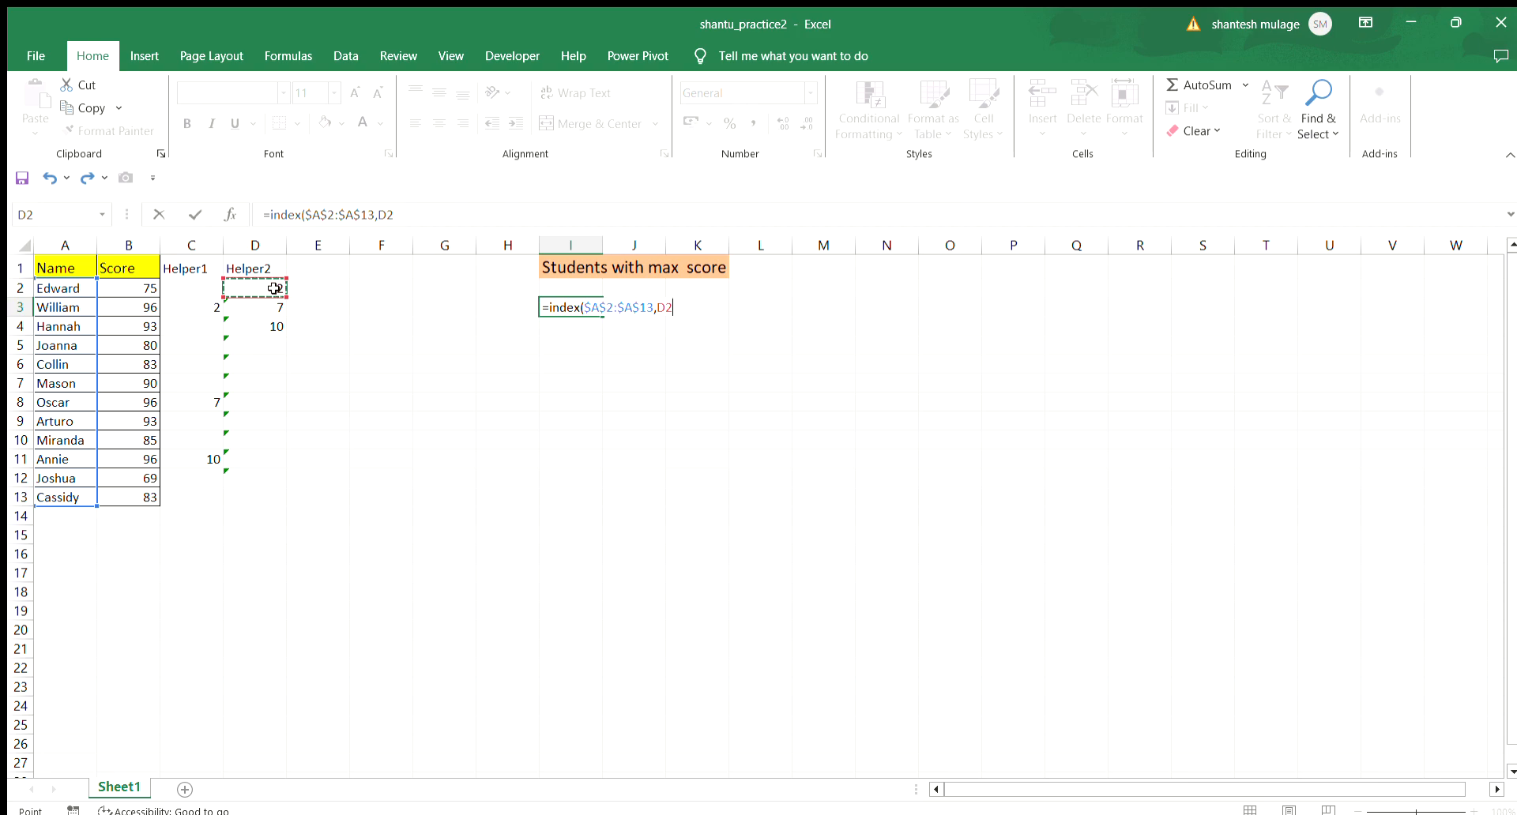
{"action": "type", "text": ")"}
{"action": "key", "text": "Return"}
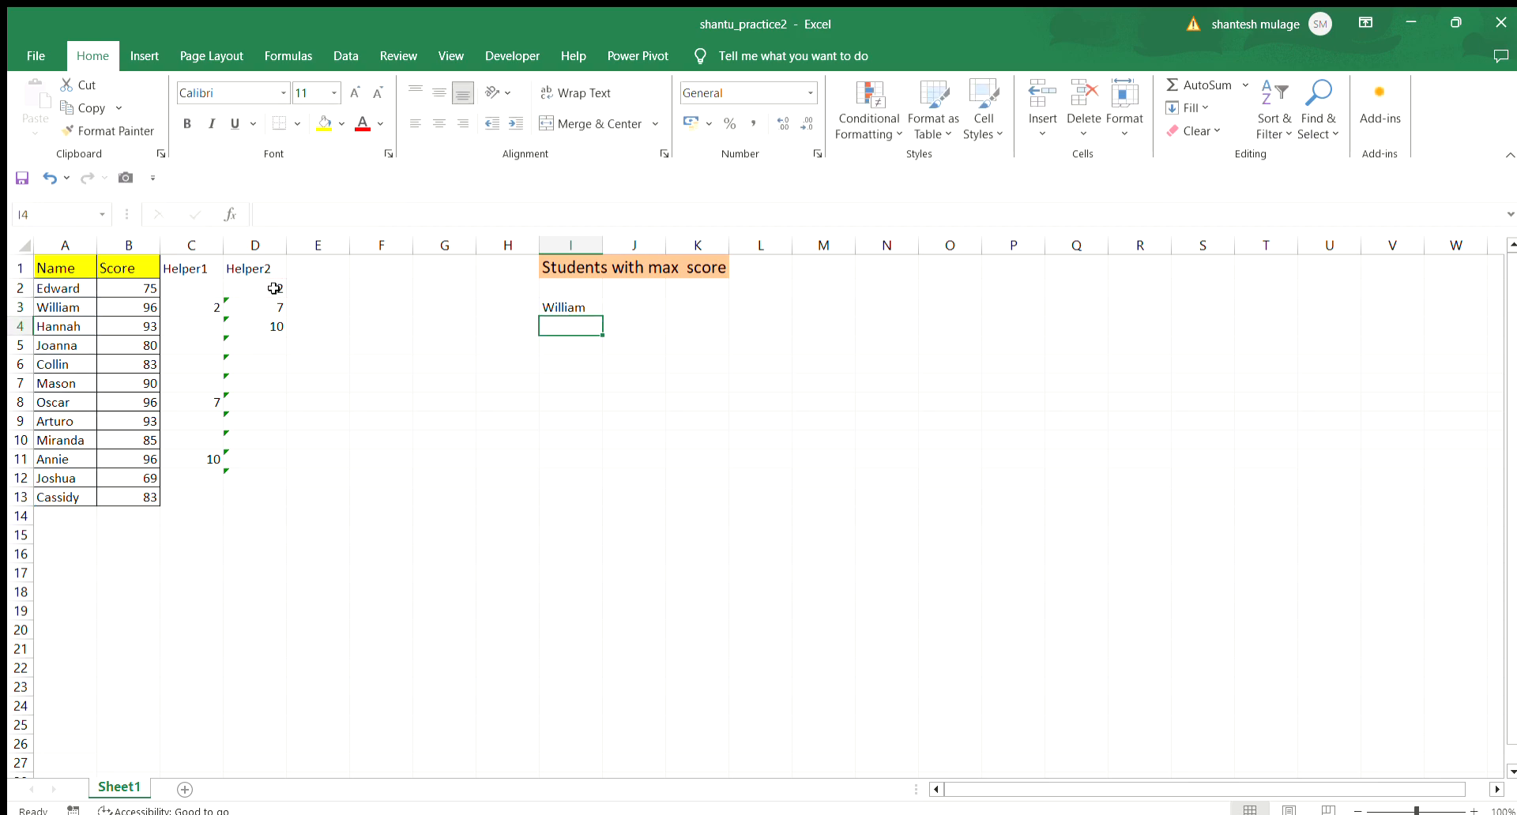
{"action": "left_click", "coordinate": [581, 307]}
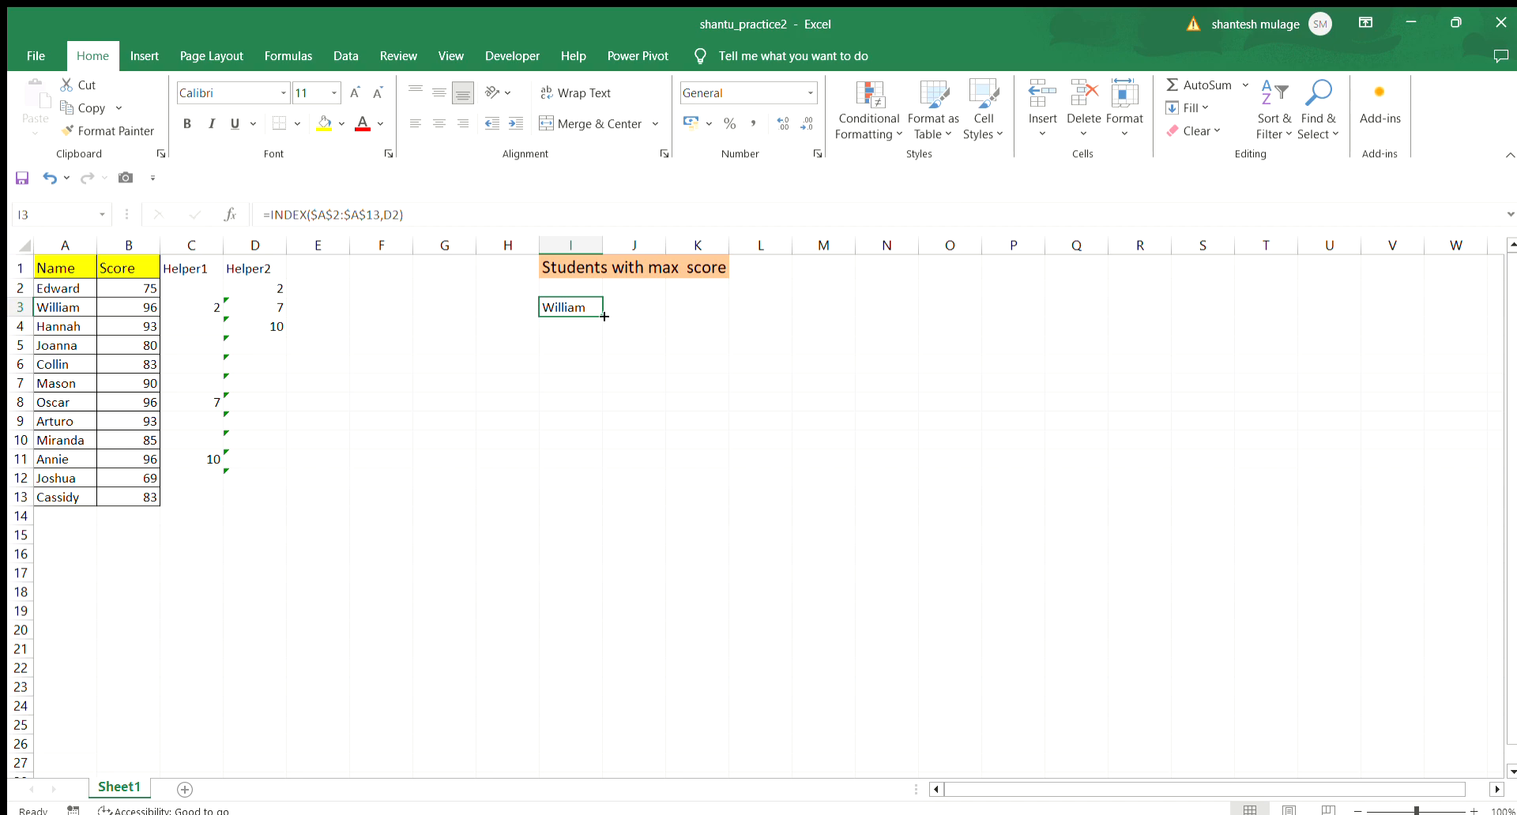
- Fill the I3 formula down to I14, and wrap the INDEX formula in I3 in IFERROR with "" as the fallback
{"action": "left_click_drag", "start_coordinate": [601, 315], "coordinate": [604, 523]}
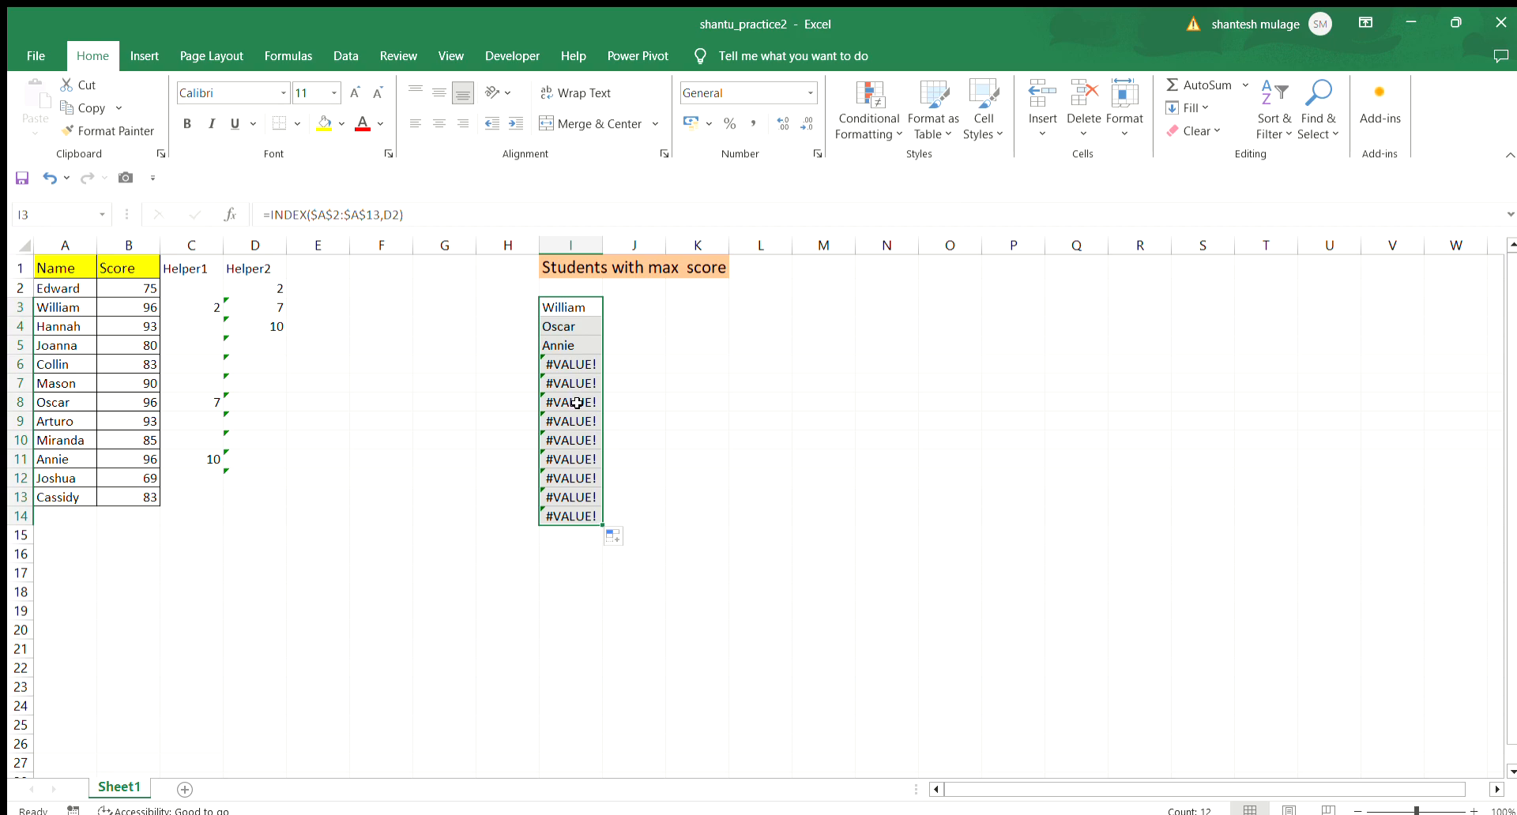
{"action": "left_click", "coordinate": [582, 305]}
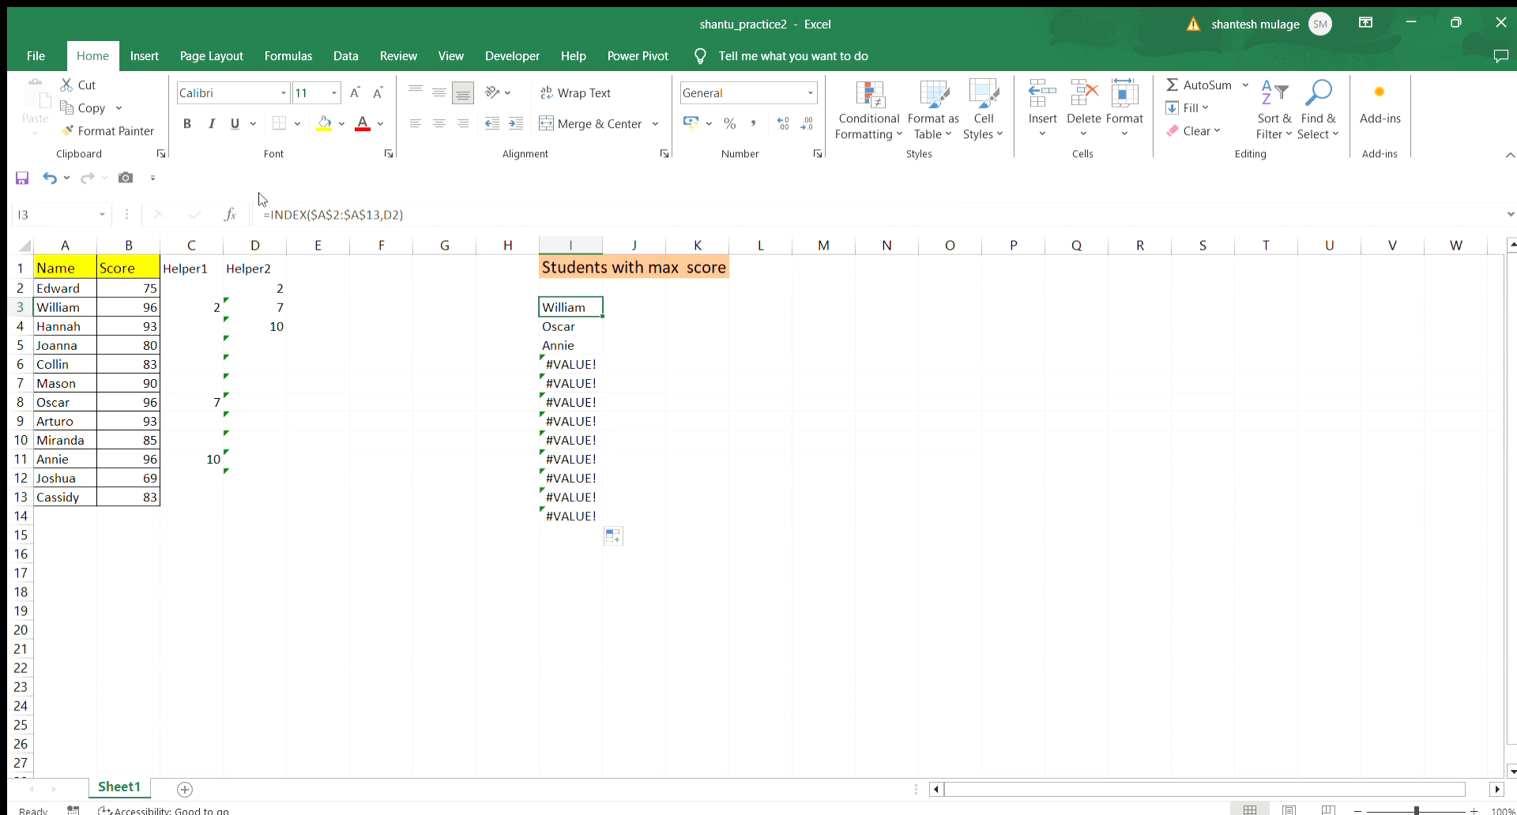
{"action": "left_click", "coordinate": [268, 215]}
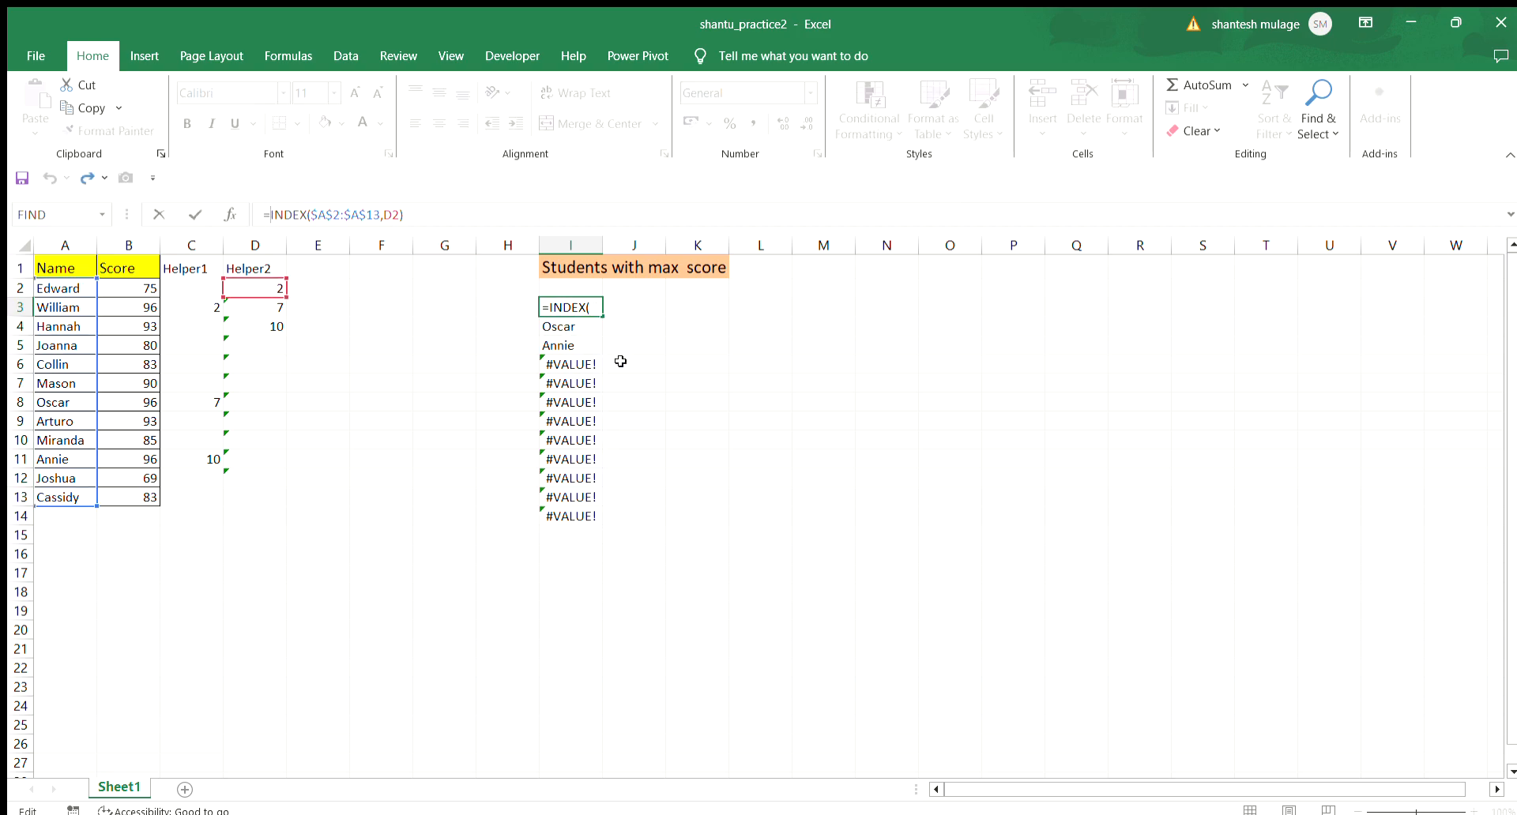
{"action": "type", "text": "iferror"}
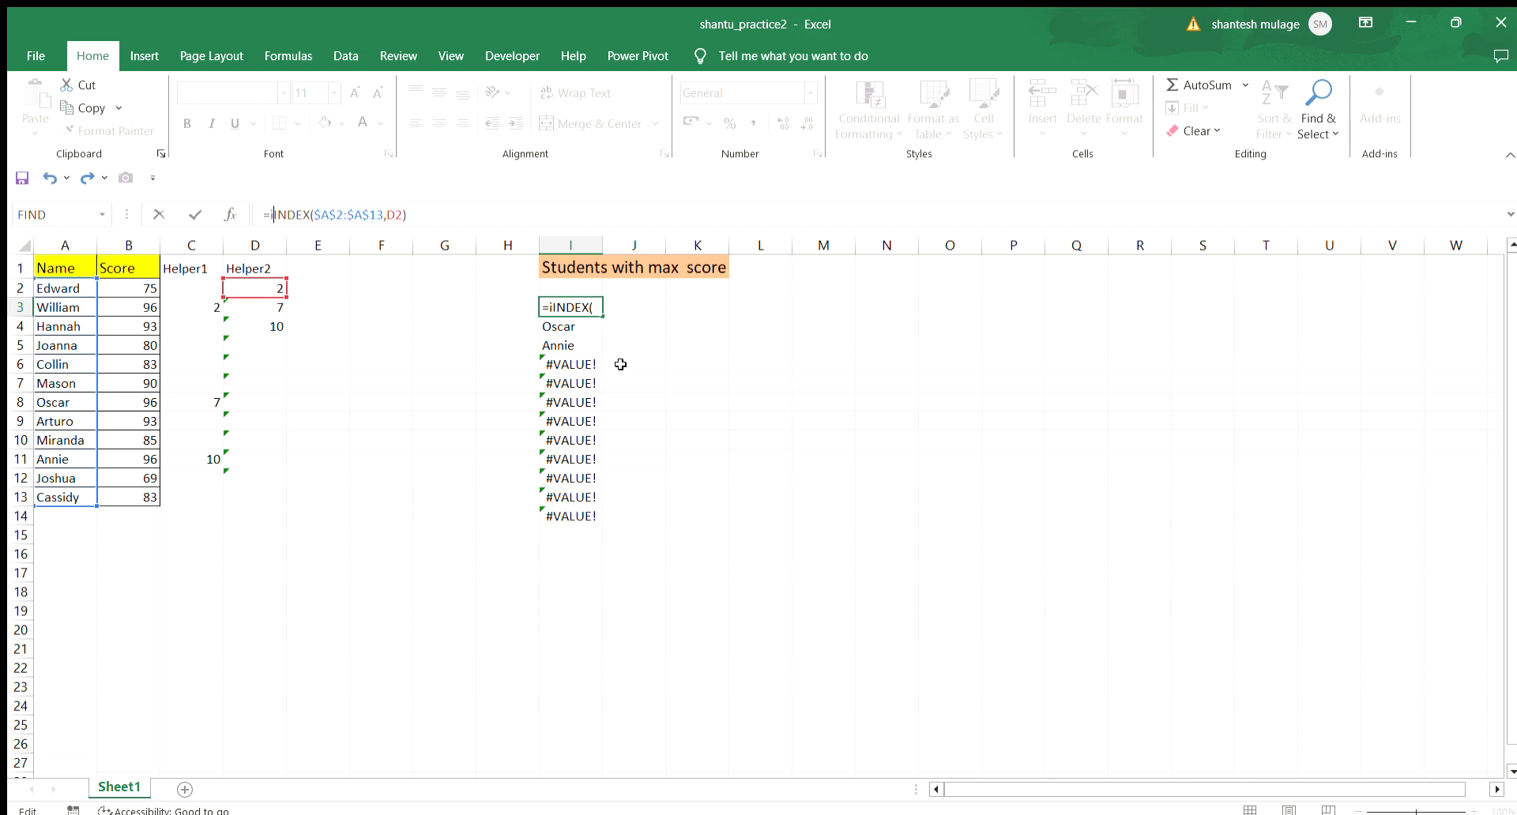
{"action": "type", "text": "("}
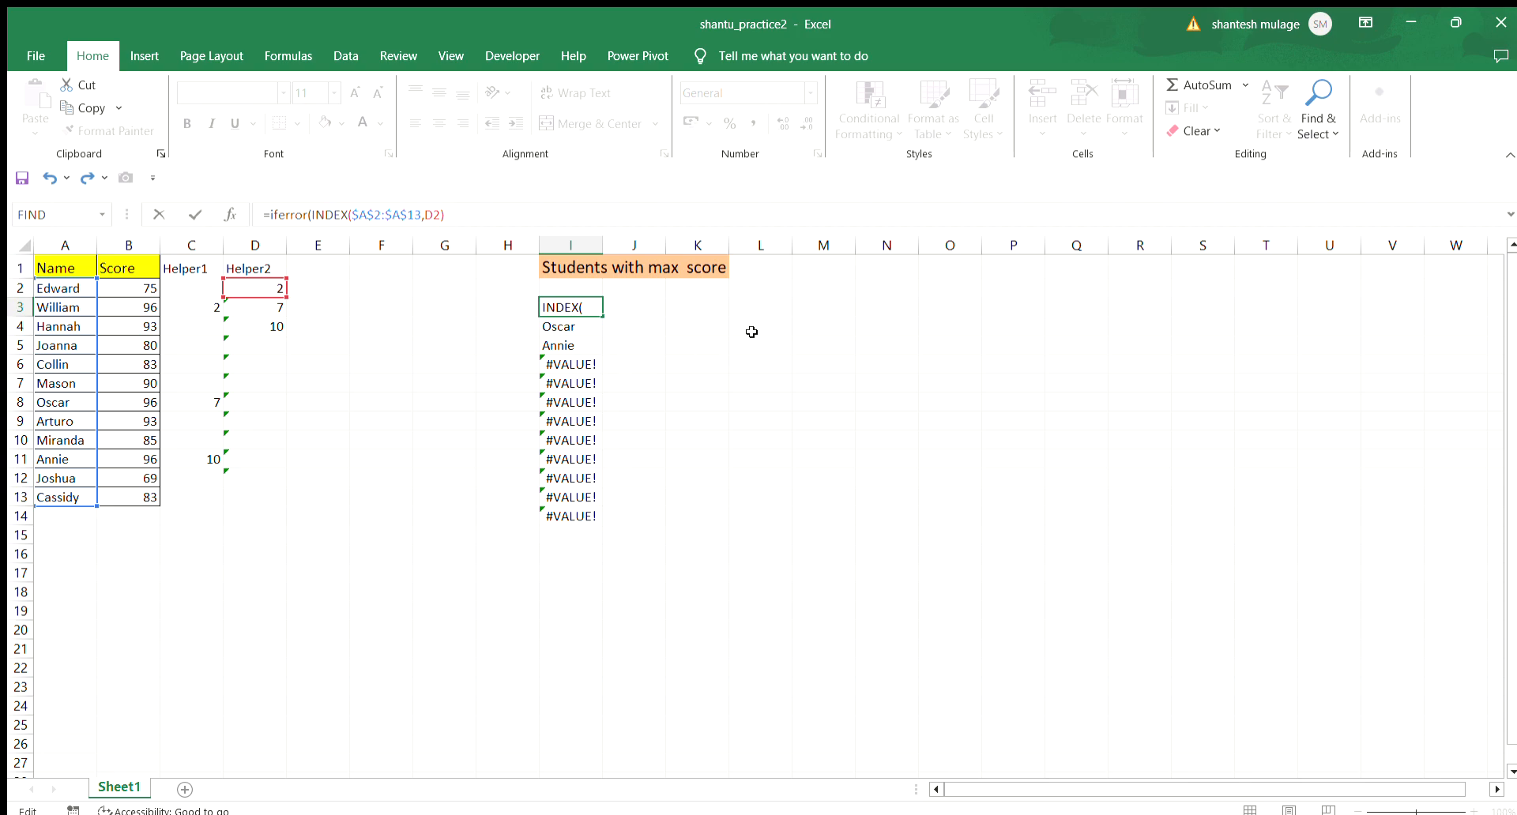
{"action": "left_click", "coordinate": [456, 217]}
{"action": "type", "text": ",\"\")"}
{"action": "key", "text": "Return"}
- Refill the IFERROR formula from I3 down to I14 and close the workbook
{"action": "left_click", "coordinate": [578, 308]}
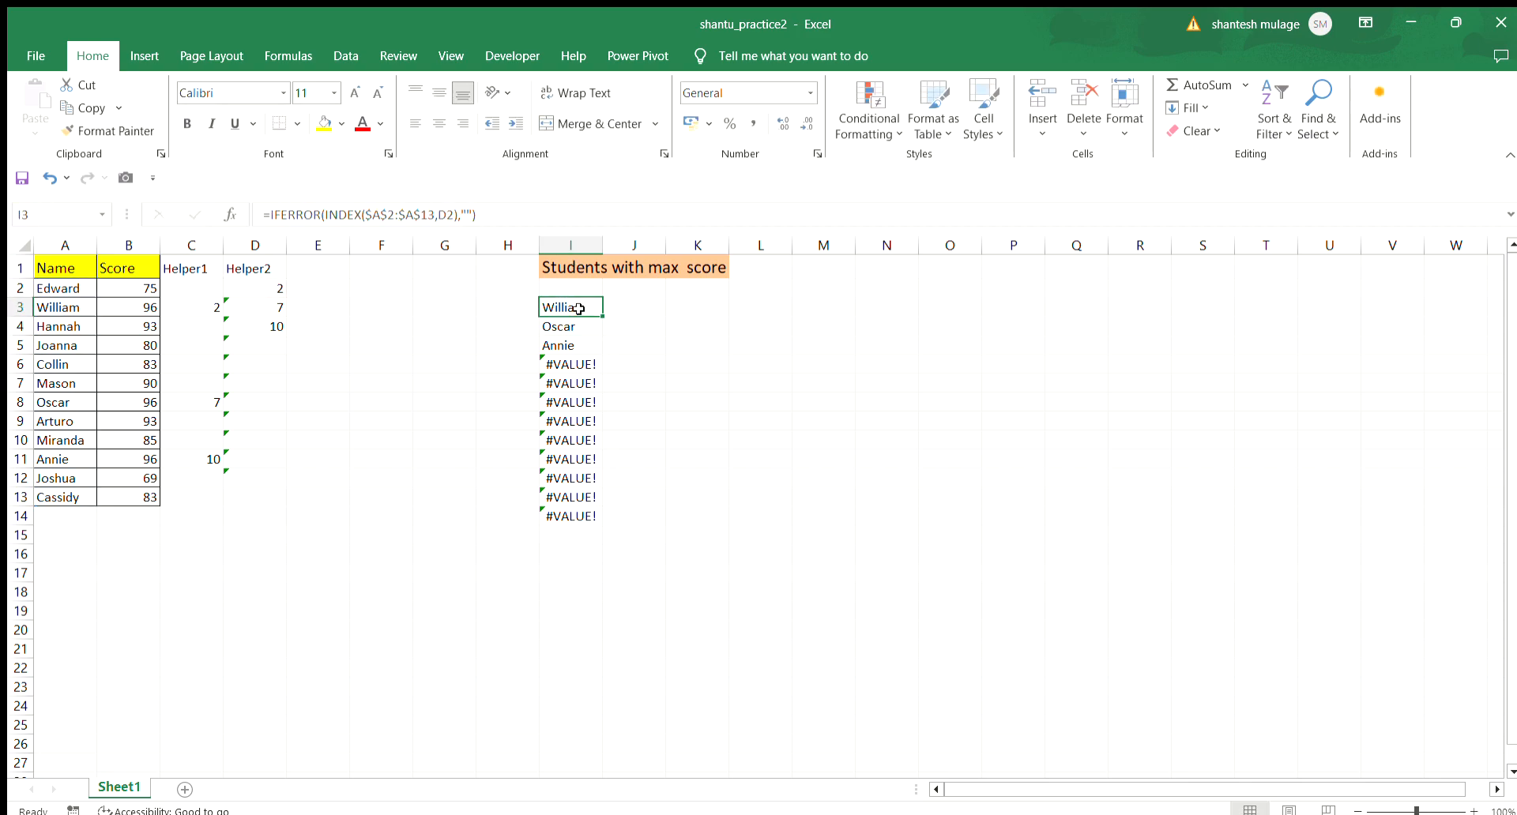
{"action": "double_click", "coordinate": [602, 316]}
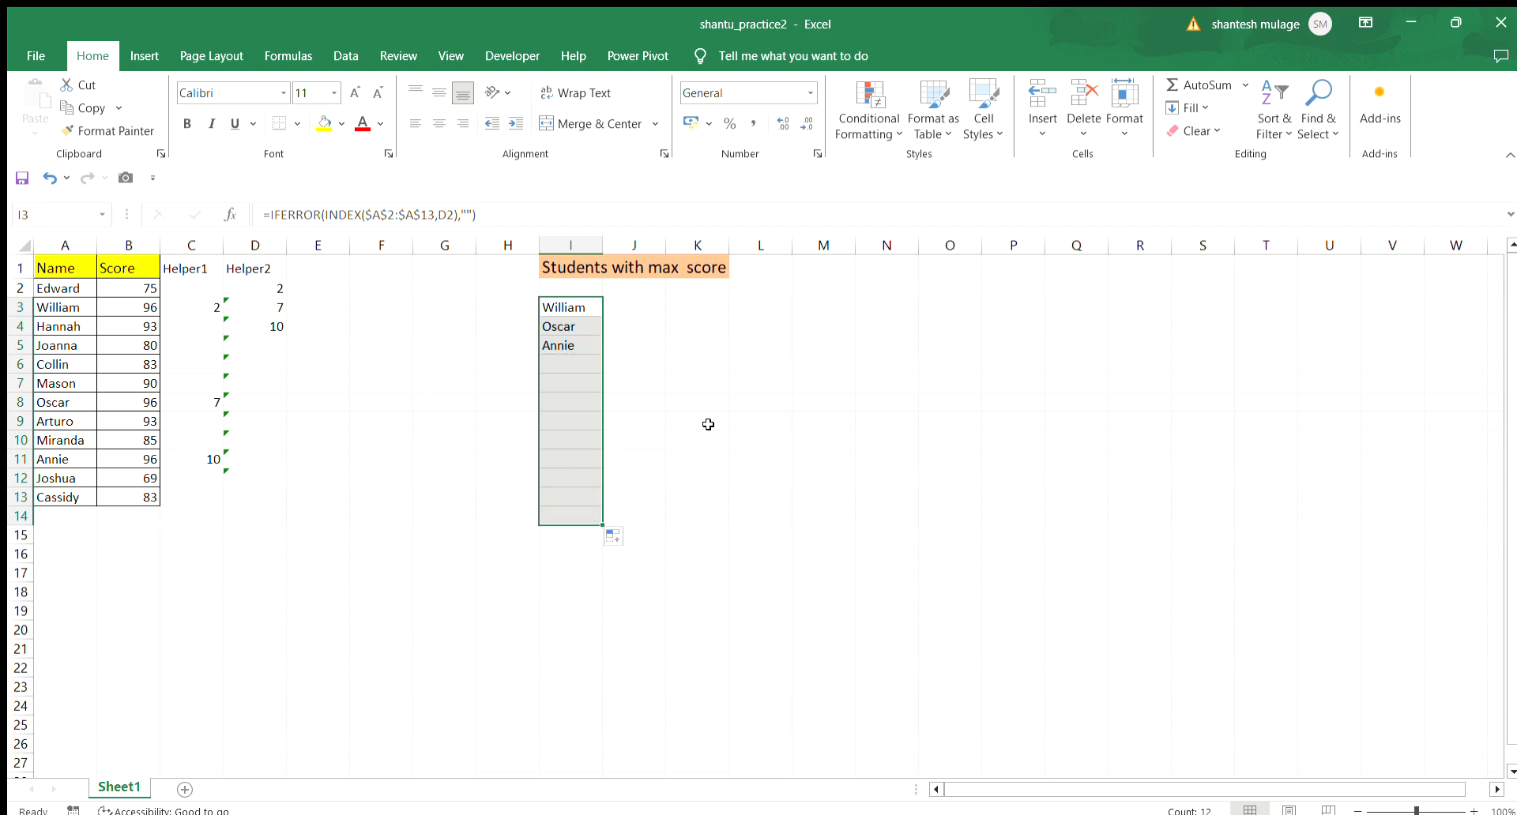
{"action": "left_click", "coordinate": [828, 495]}
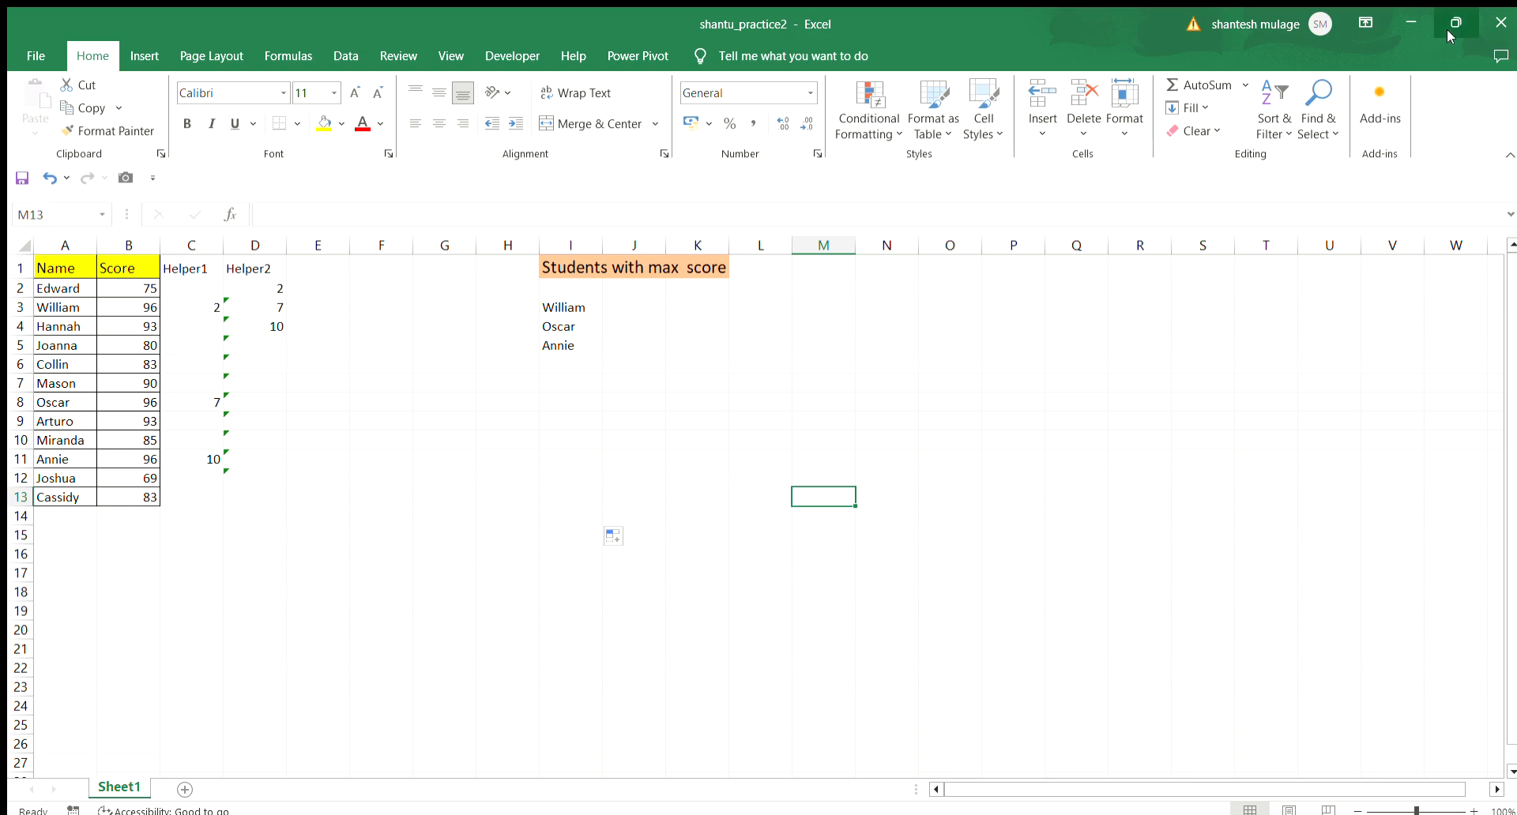
{"action": "left_click", "coordinate": [1496, 14]}
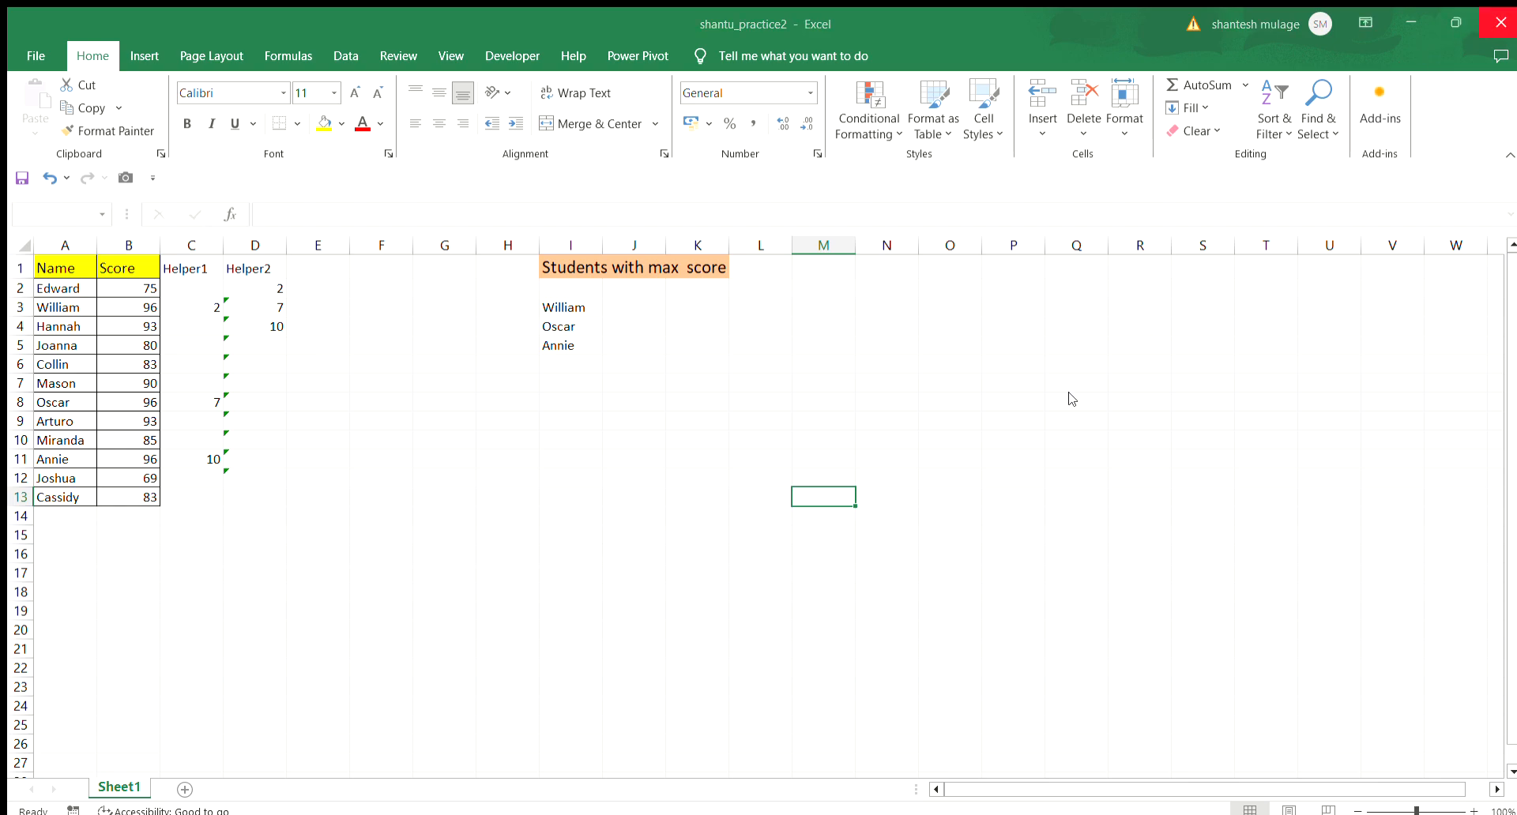